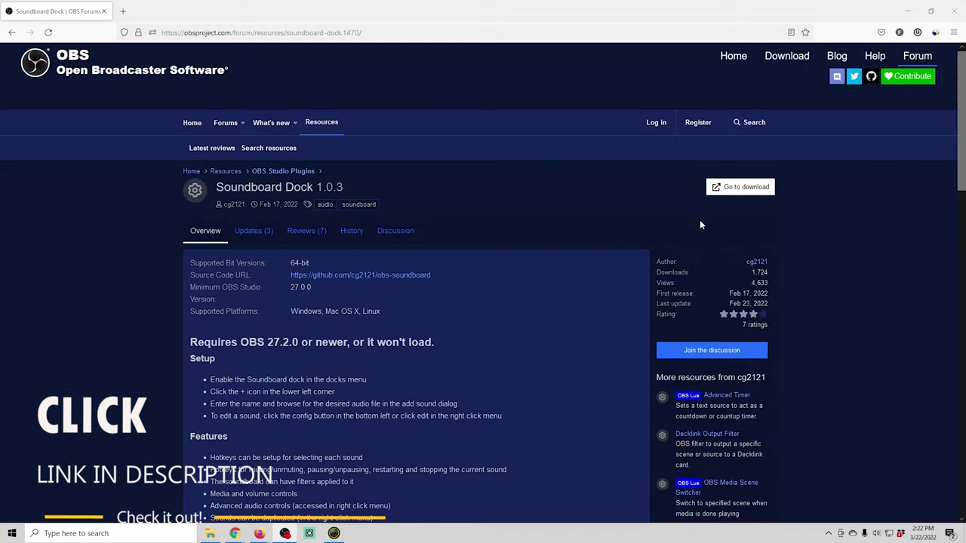
# - Scroll the OBS Soundboard 1.0.3 release page to the win64 installer under Assets
pyautogui.scroll(-5, 524, 265)
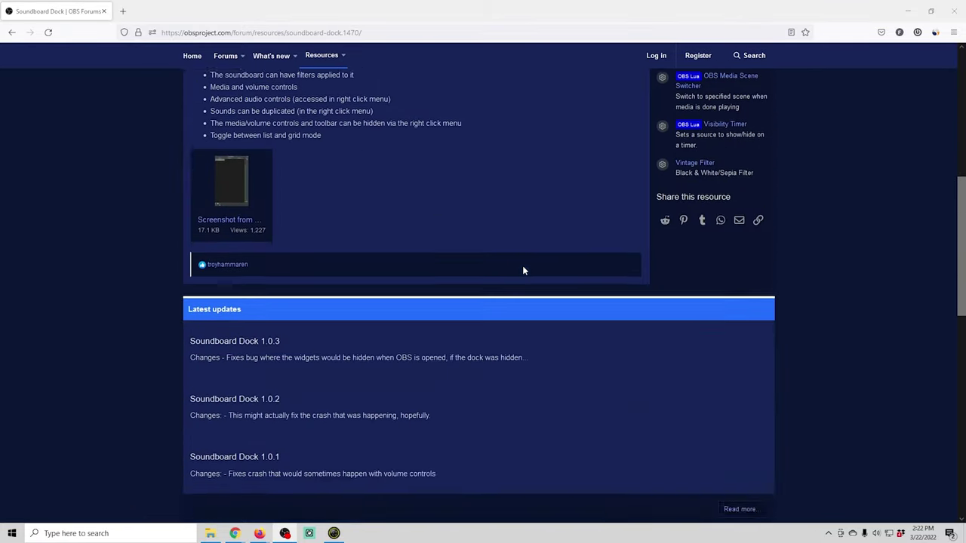
pyautogui.scroll(5, 523, 270)
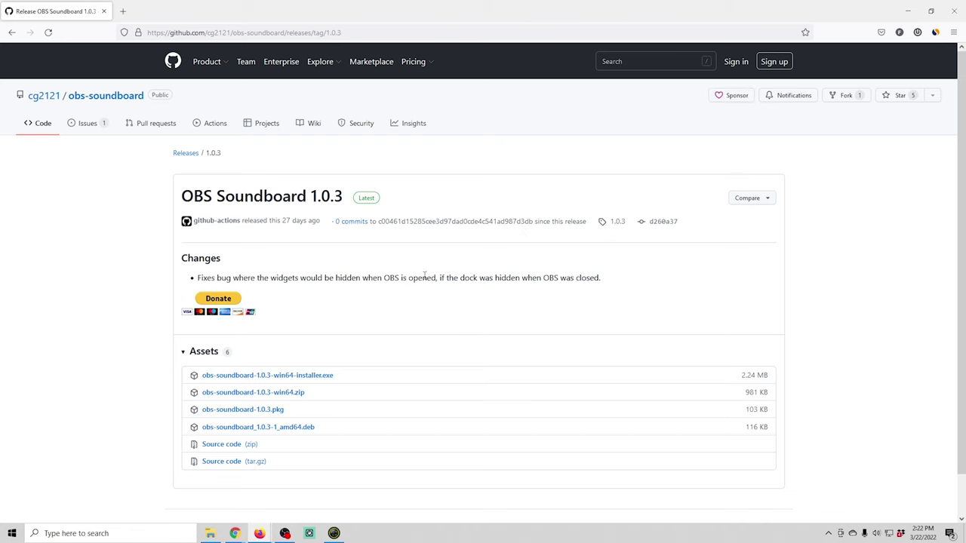
pyautogui.scroll(-1, 425, 276)
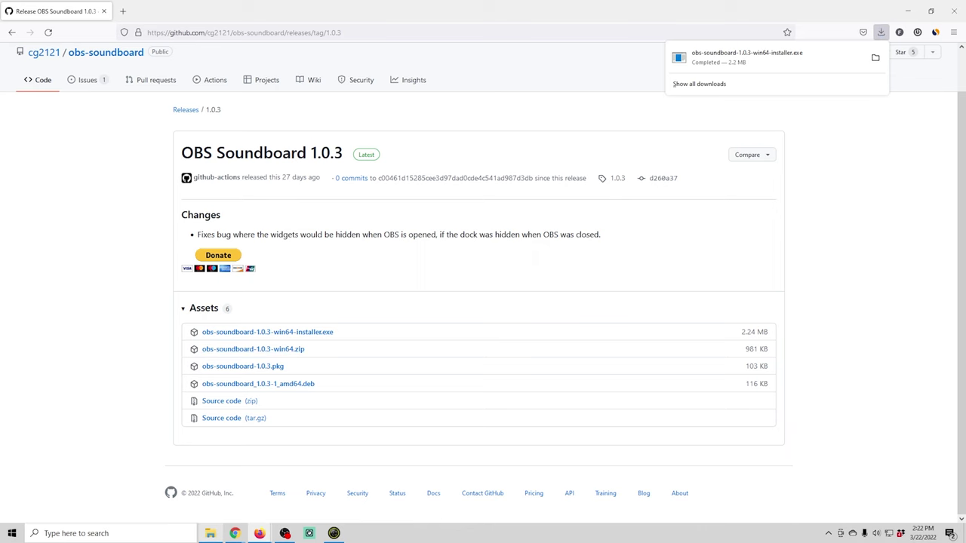
# - Launch the downloaded obs-soundboard installer past the security warning and accept the license
pyautogui.click(210, 534)
pyautogui.click(460, 150)
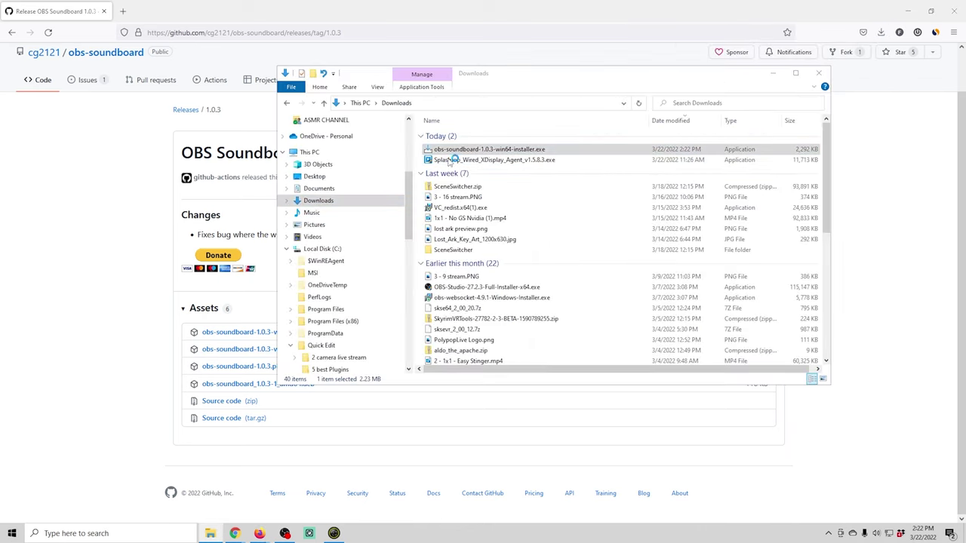
pyautogui.click(372, 194)
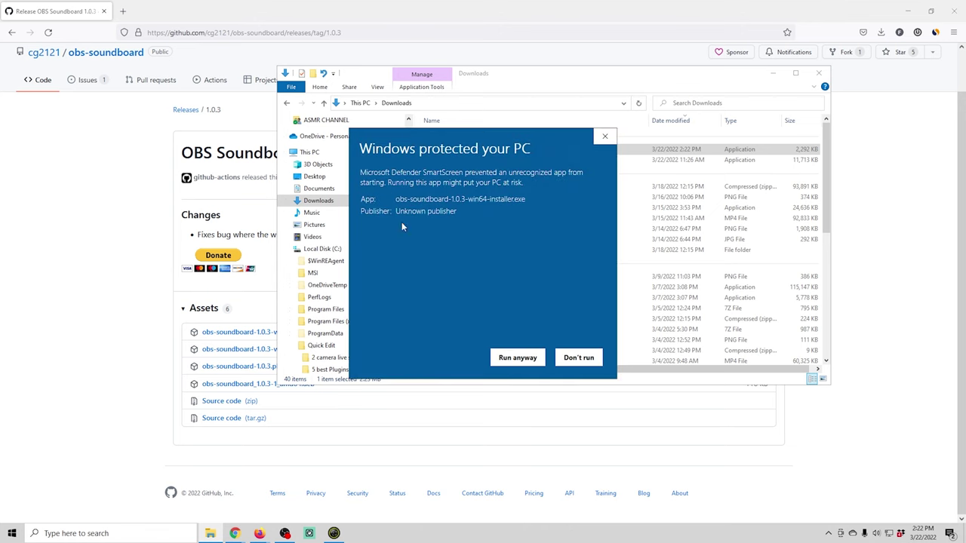
pyautogui.click(518, 359)
pyautogui.click(772, 72)
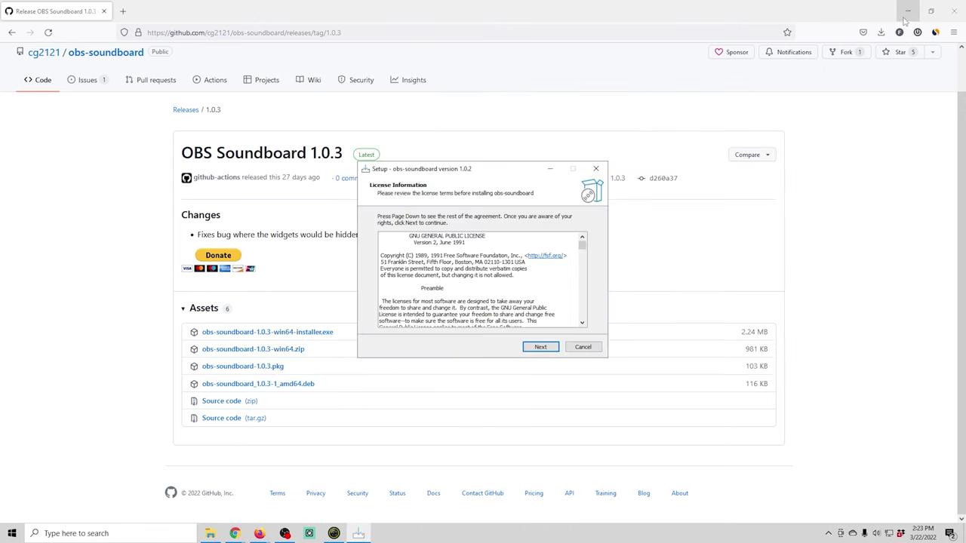
pyautogui.click(541, 346)
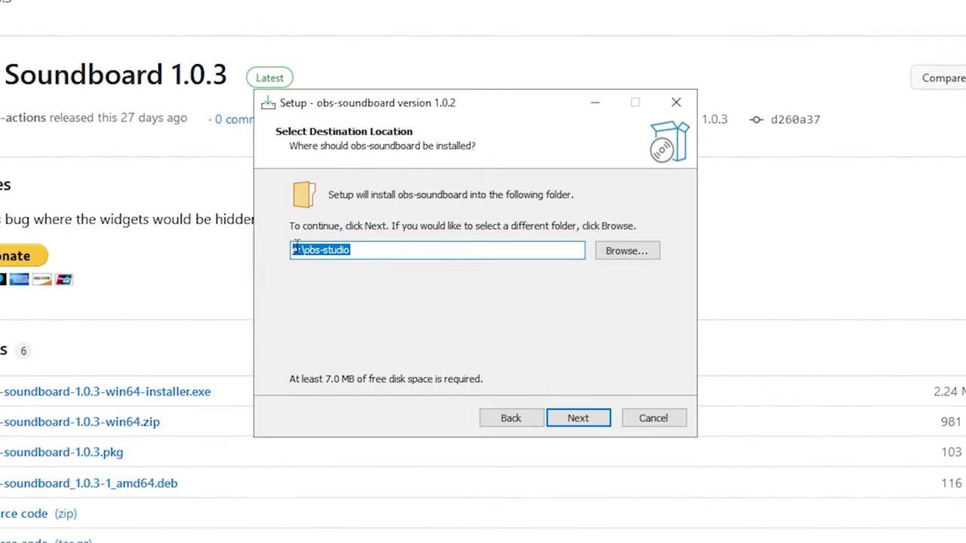
# - Browse the C: Program Files folders, then cancel to keep the current install folder
pyautogui.click(613, 256)
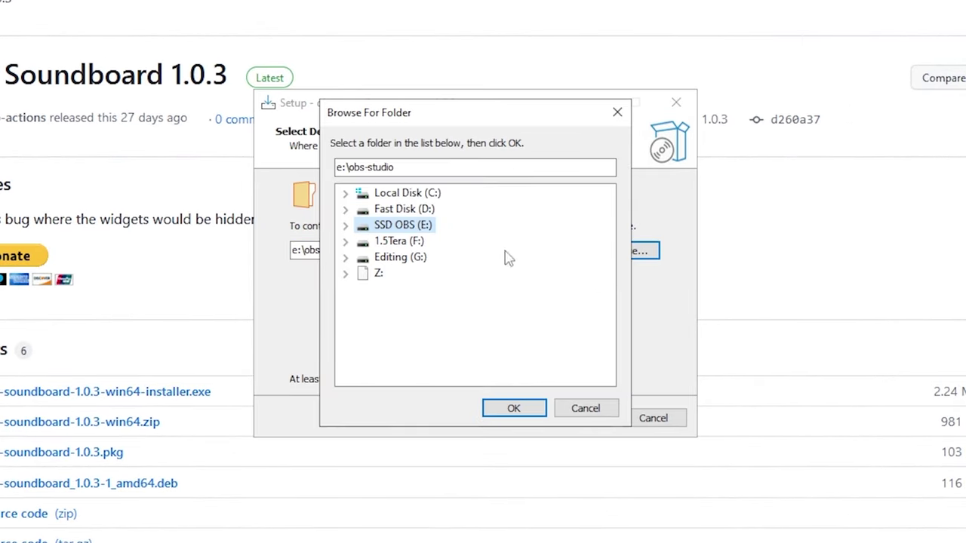
pyautogui.click(345, 194)
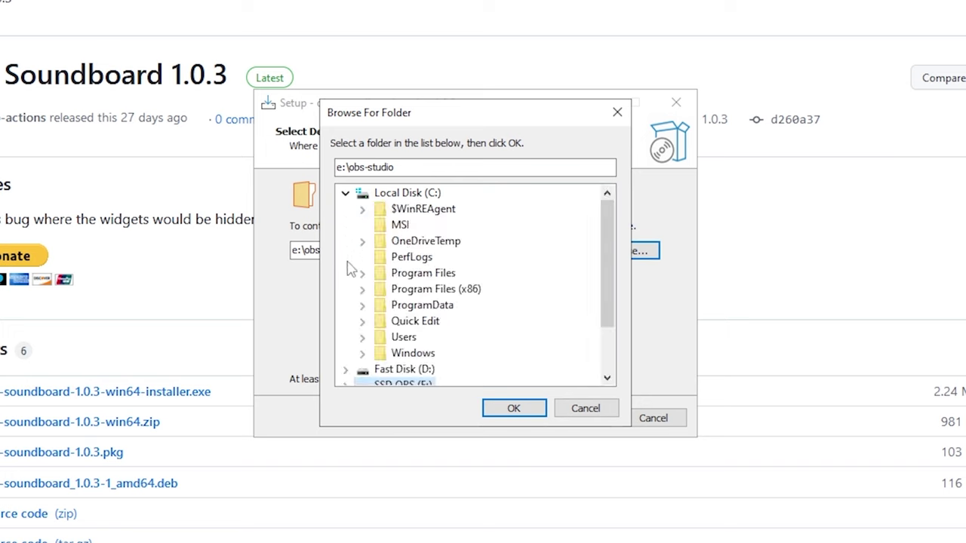
pyautogui.click(363, 274)
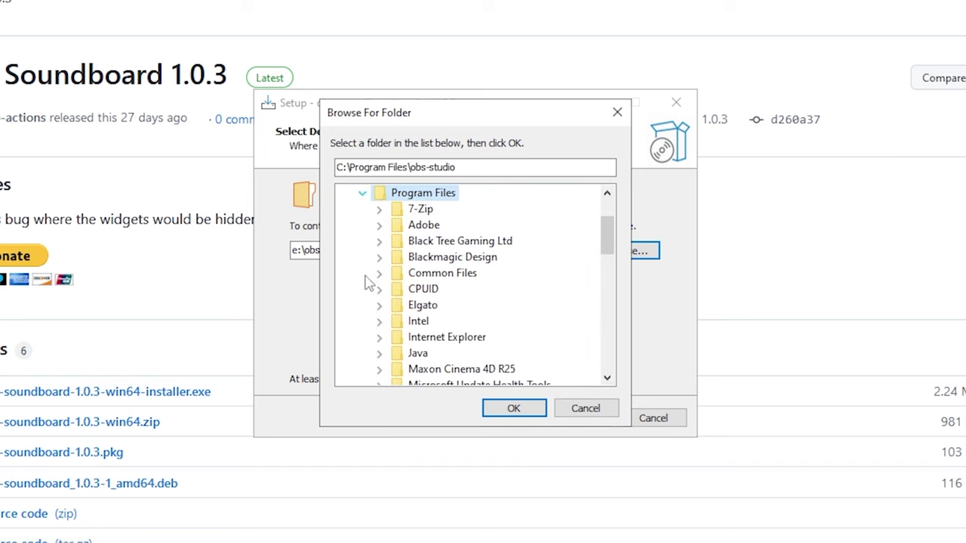
pyautogui.scroll(-6, 508, 381)
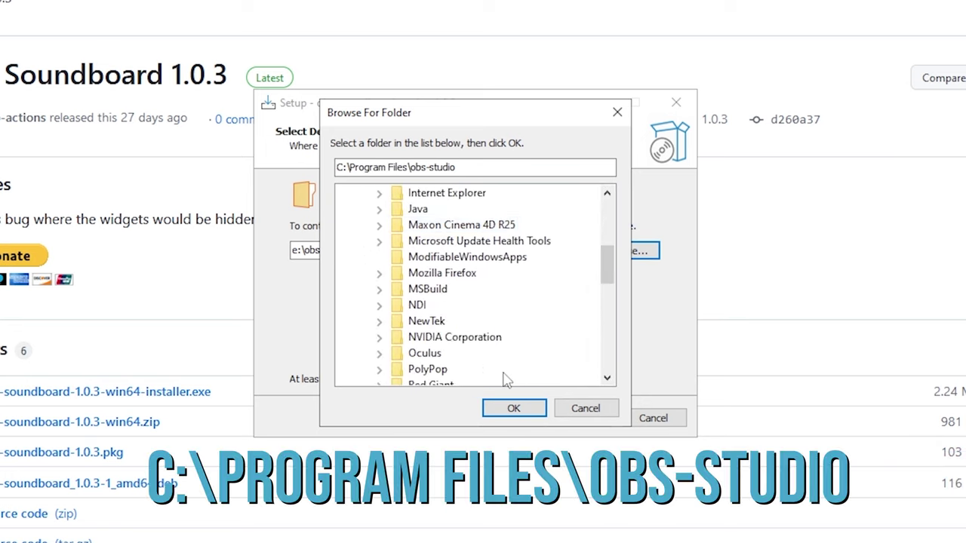
pyautogui.scroll(7, 505, 380)
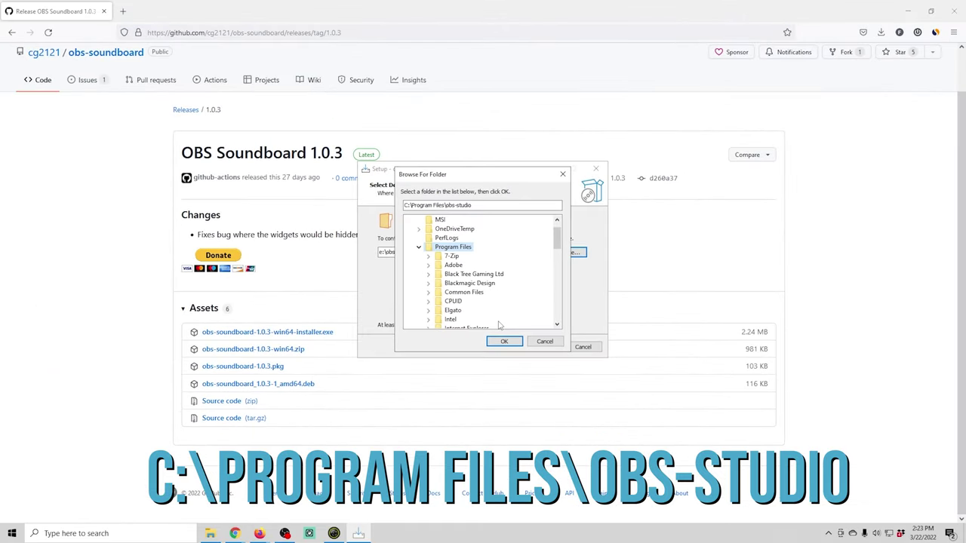
pyautogui.click(544, 343)
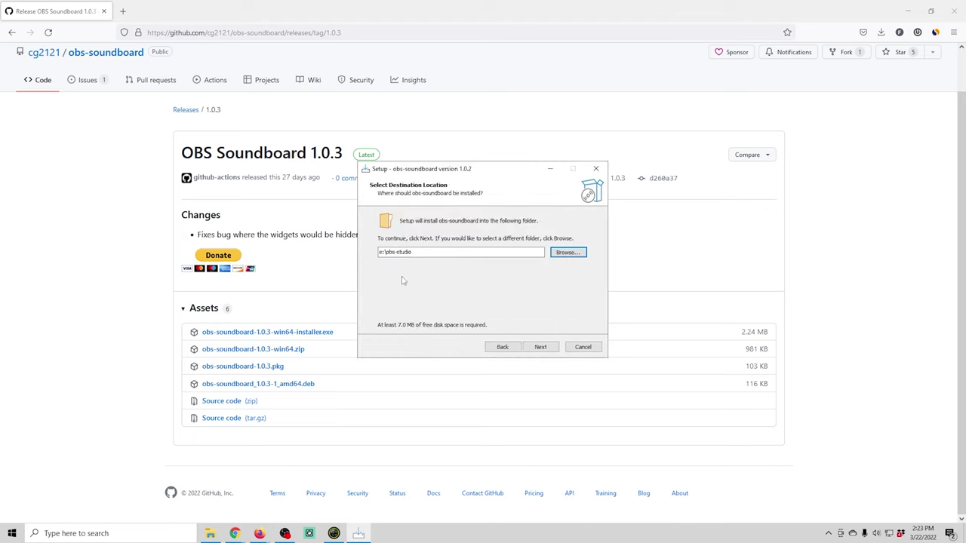
# - Install obs-soundboard into the existing e:\obs-studio folder and close the finished wizard
pyautogui.click(541, 347)
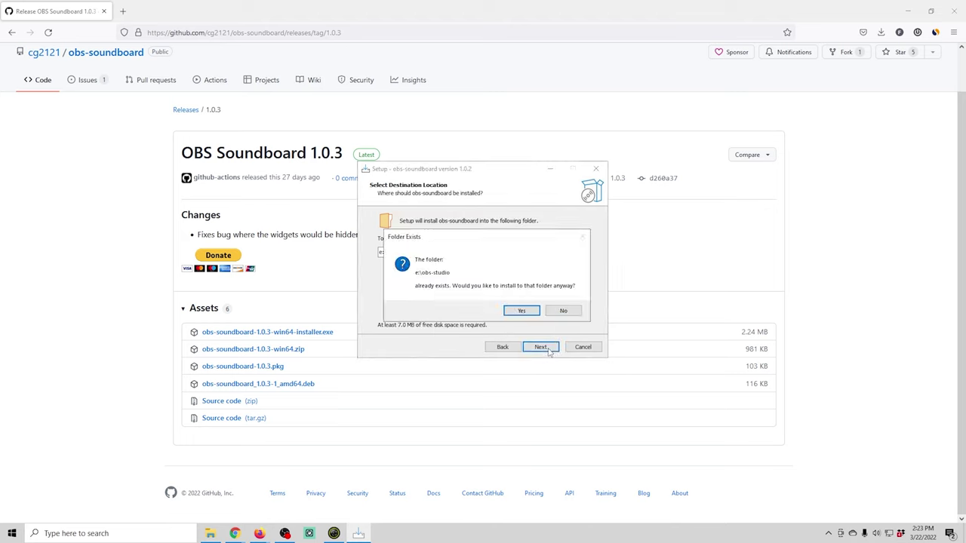
pyautogui.click(520, 314)
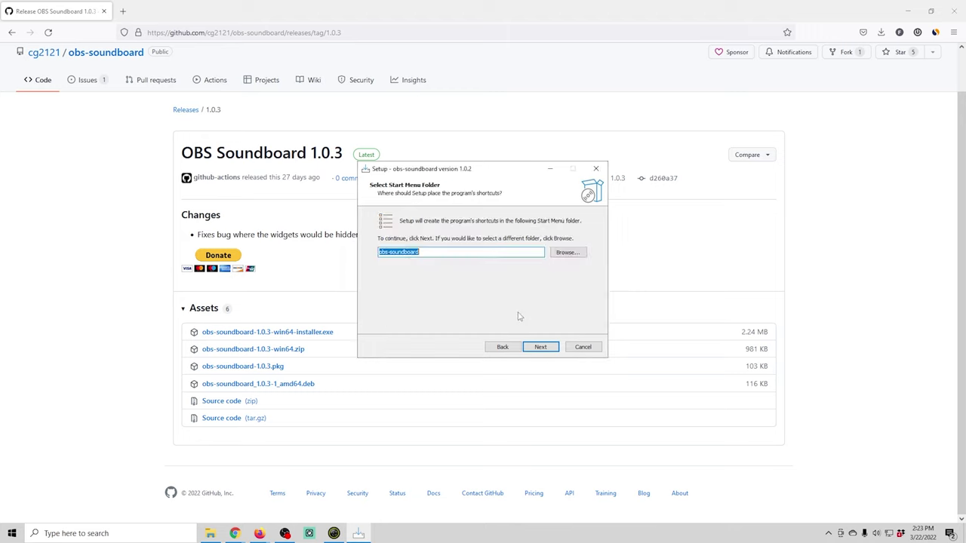
pyautogui.click(542, 348)
pyautogui.click(540, 347)
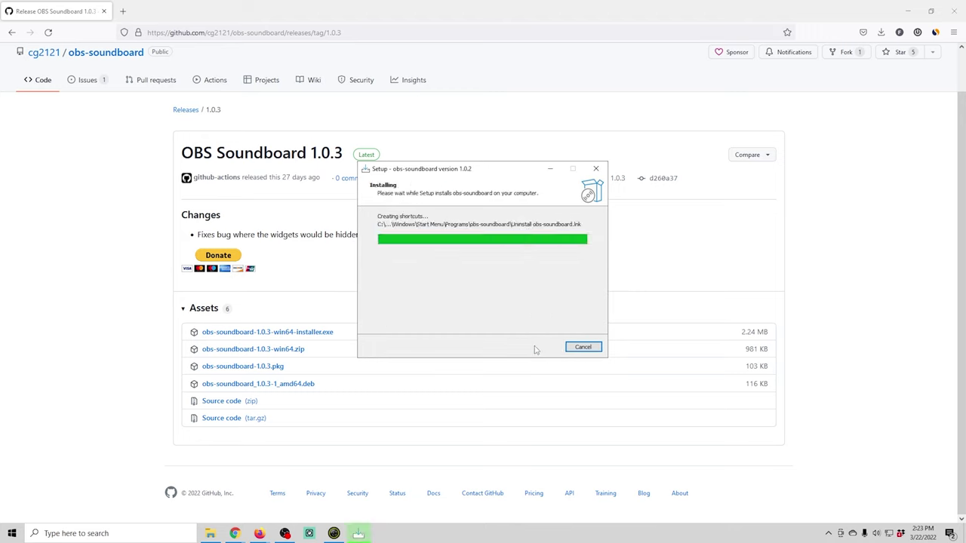
pyautogui.click(540, 348)
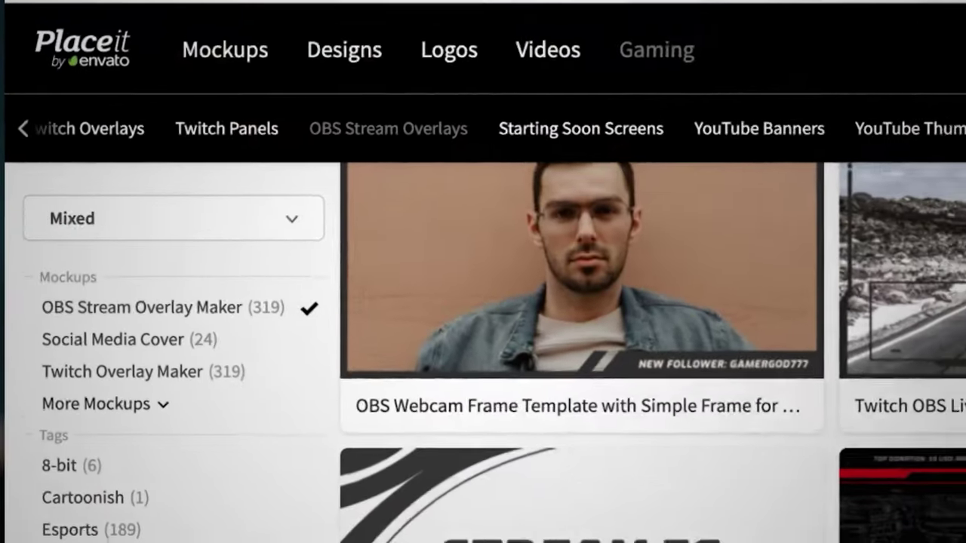
# - Browse the Placeit logo templates and apply the chosen colour to the logo previews
pyautogui.scroll(-5, 483, 339)
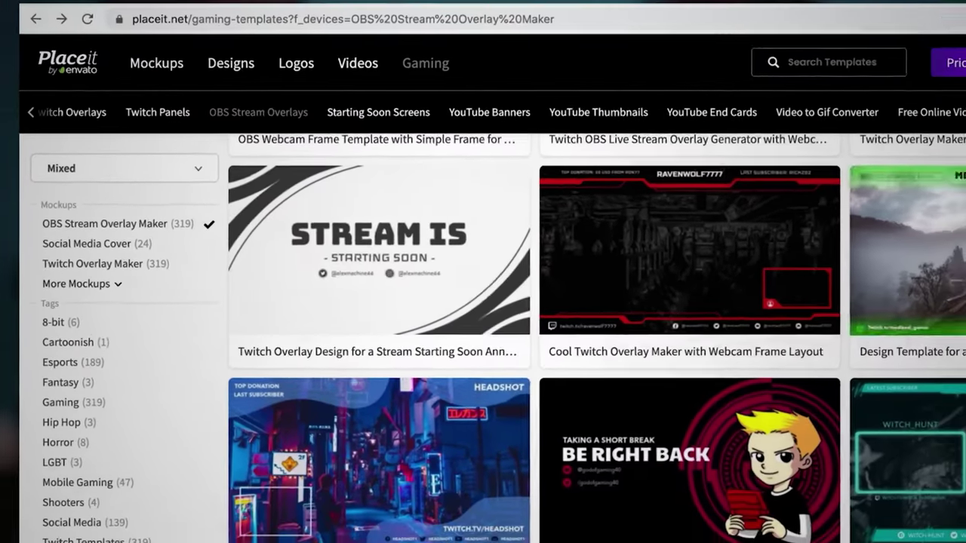
pyautogui.scroll(1, 852, 316)
pyautogui.scroll(2, 853, 315)
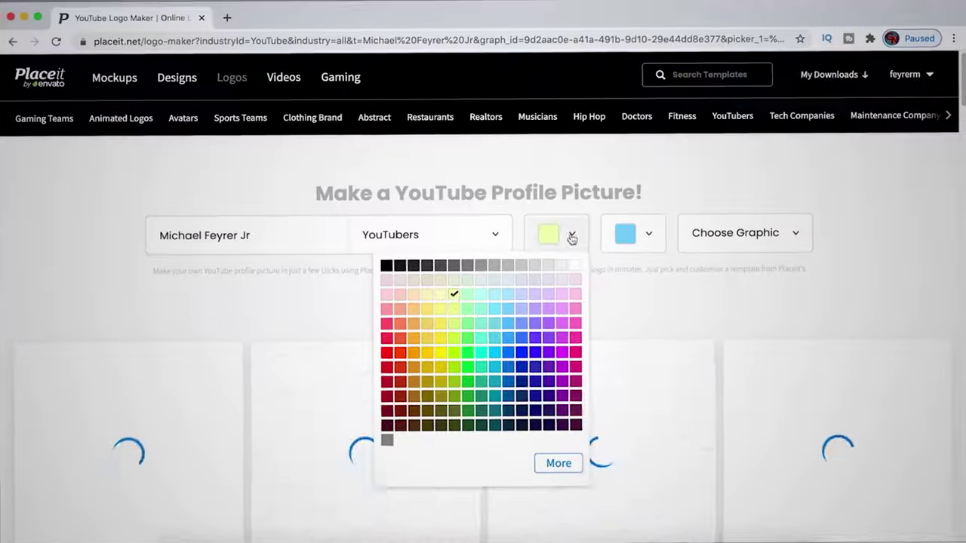
pyautogui.click(455, 309)
# - Choose a logo graphic and make the play triangle a deeper pink
pyautogui.click(798, 237)
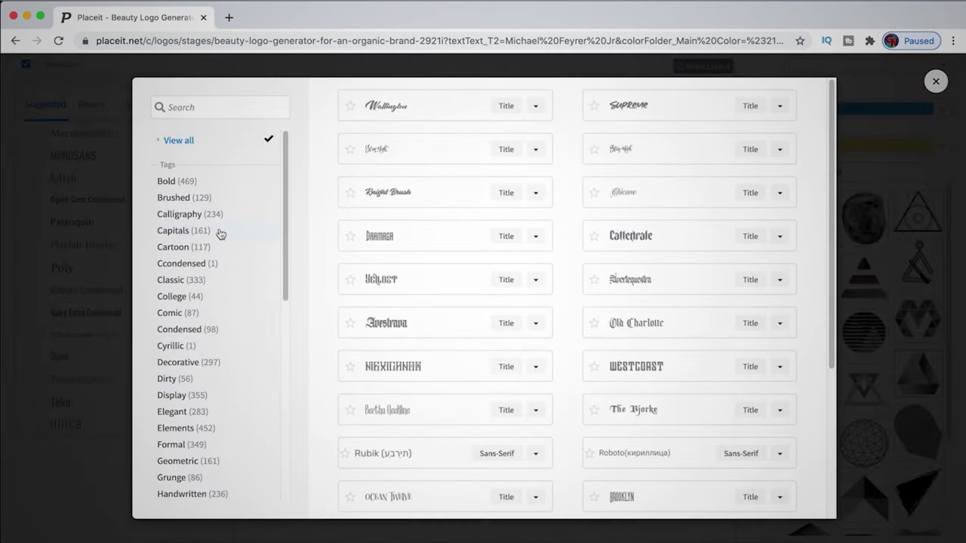
pyautogui.moveTo(830, 151); pyautogui.dragTo(828, 209)
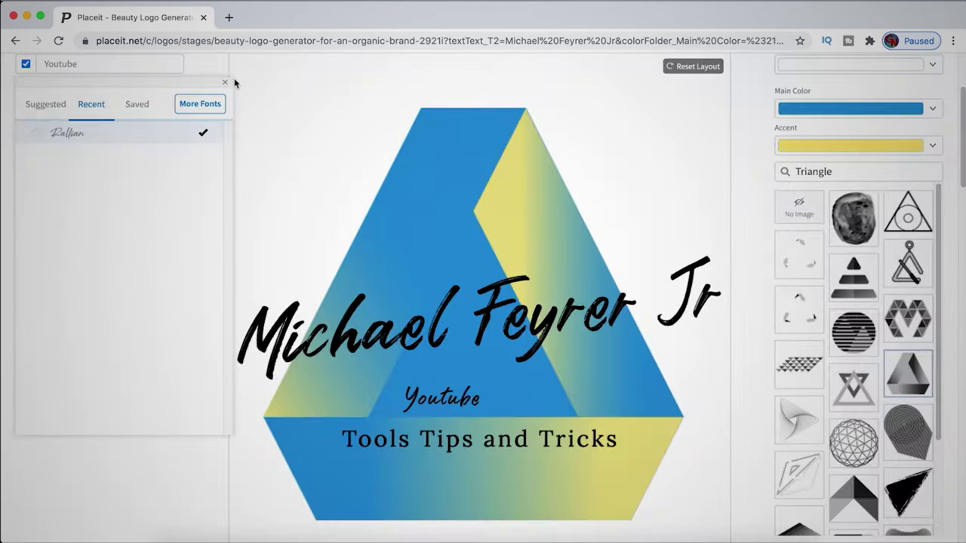
pyautogui.click(240, 96)
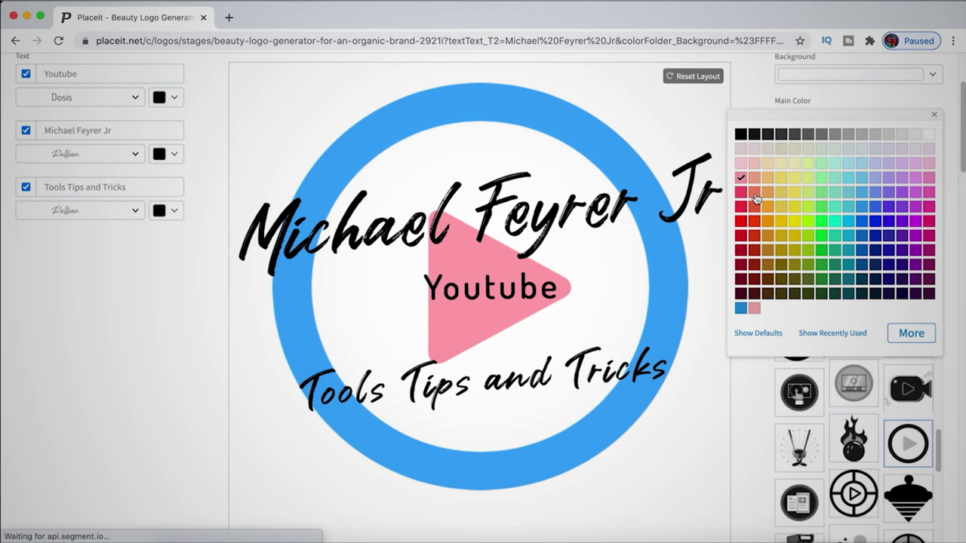
pyautogui.click(741, 193)
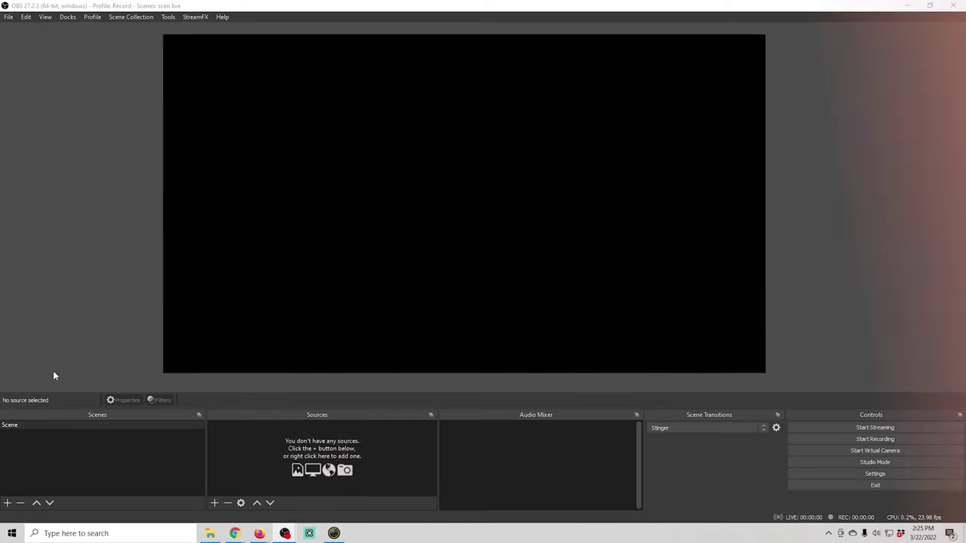
# - Enable the Soundboard dock and drag its floating panel over the centre of the preview
pyautogui.click(67, 17)
pyautogui.click(80, 202)
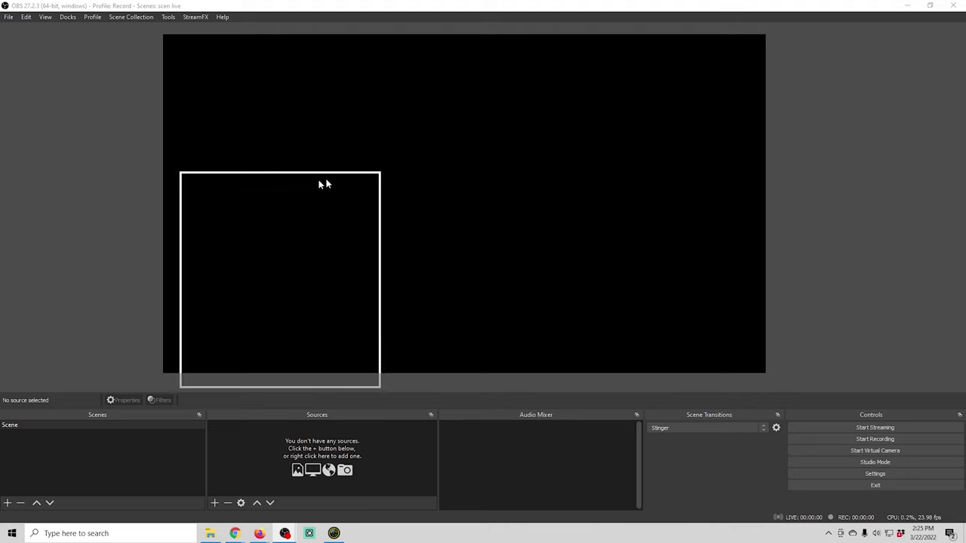
pyautogui.moveTo(323, 184); pyautogui.dragTo(487, 123)
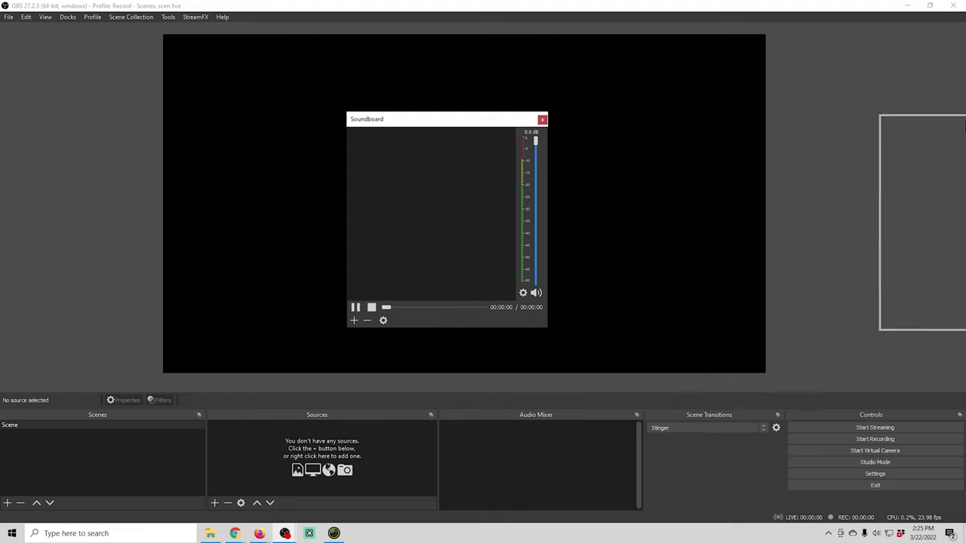
pyautogui.moveTo(571, 17); pyautogui.dragTo(478, 21)
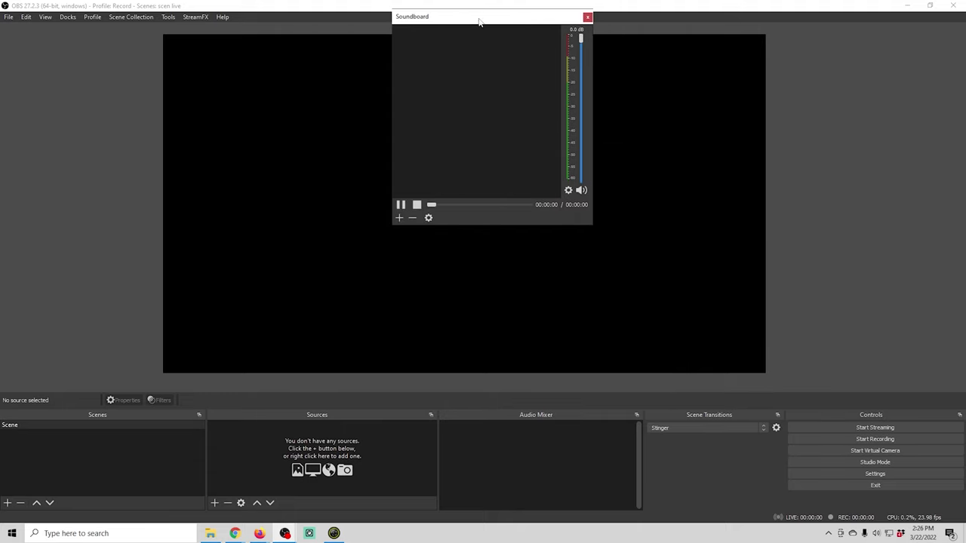
pyautogui.moveTo(379, 173); pyautogui.dragTo(427, 111)
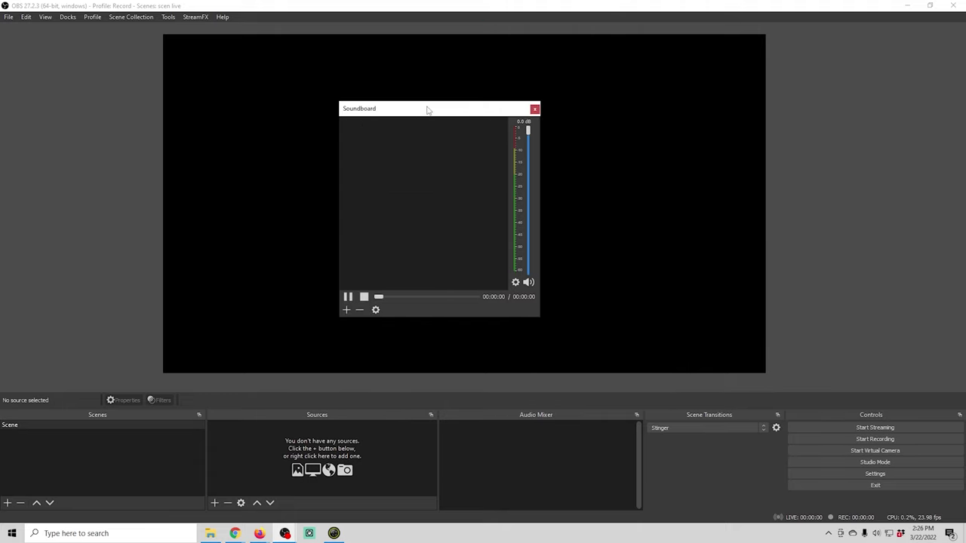
pyautogui.click(67, 17)
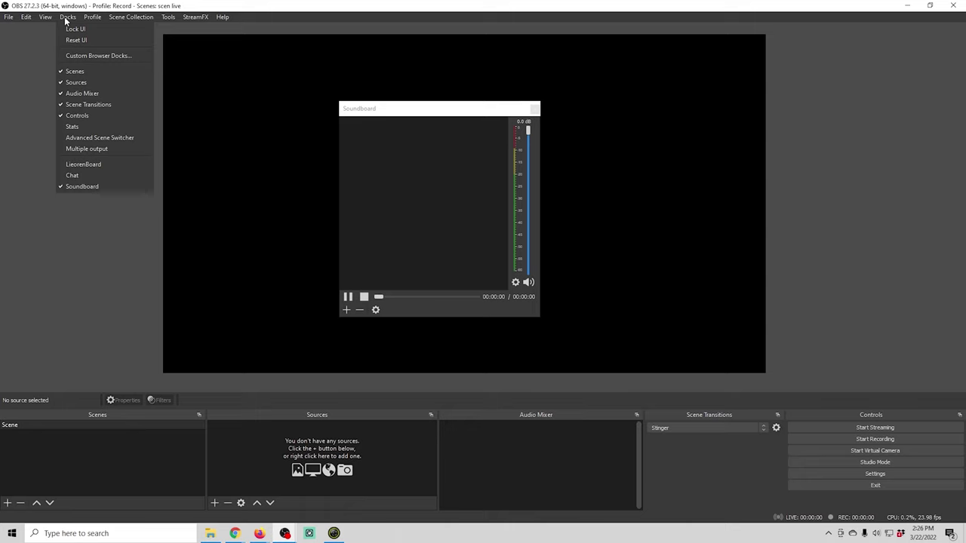
# - Dock the Soundboard panel along the left edge and widen it beside the preview
pyautogui.click(467, 113)
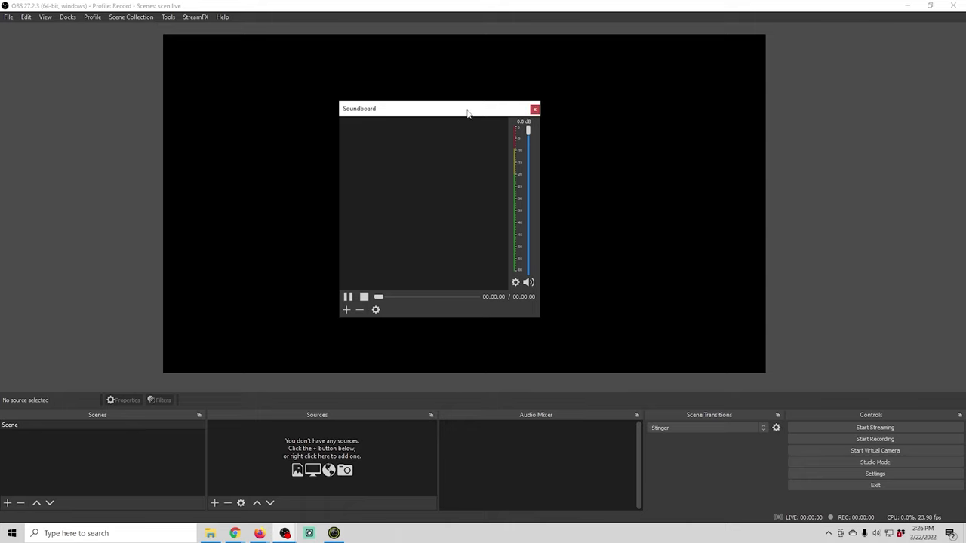
pyautogui.moveTo(157, 291); pyautogui.dragTo(961, 108)
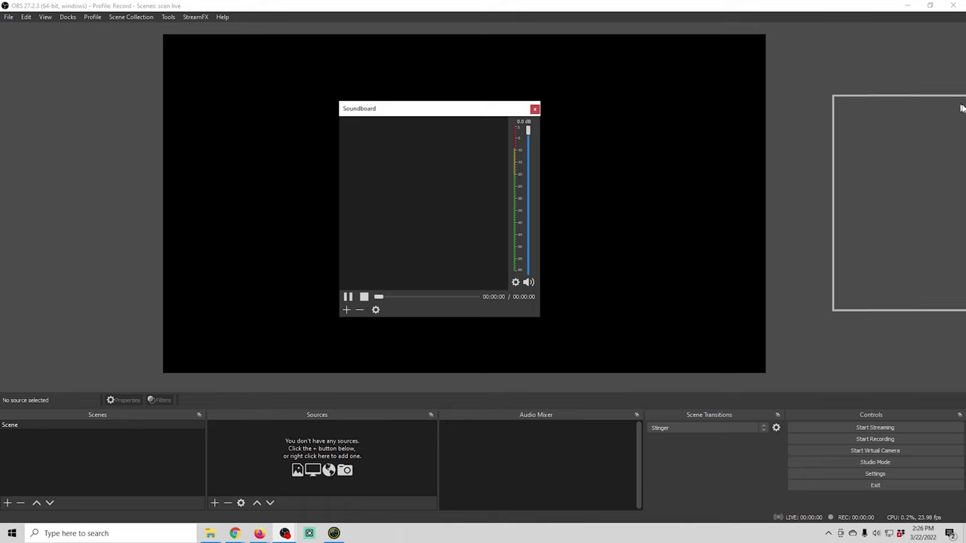
pyautogui.moveTo(917, 404); pyautogui.dragTo(536, 71)
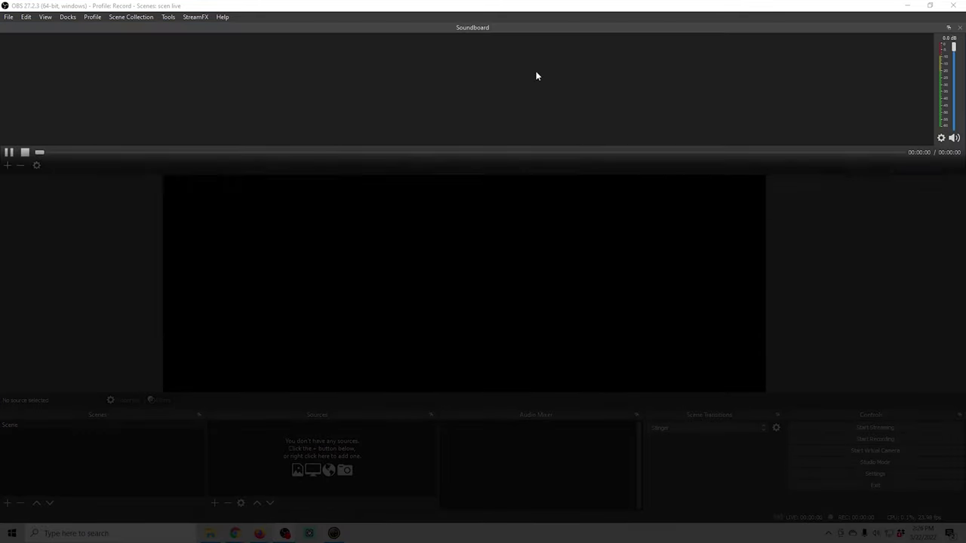
pyautogui.moveTo(528, 25); pyautogui.dragTo(35, 212)
pyautogui.moveTo(157, 182); pyautogui.dragTo(228, 191)
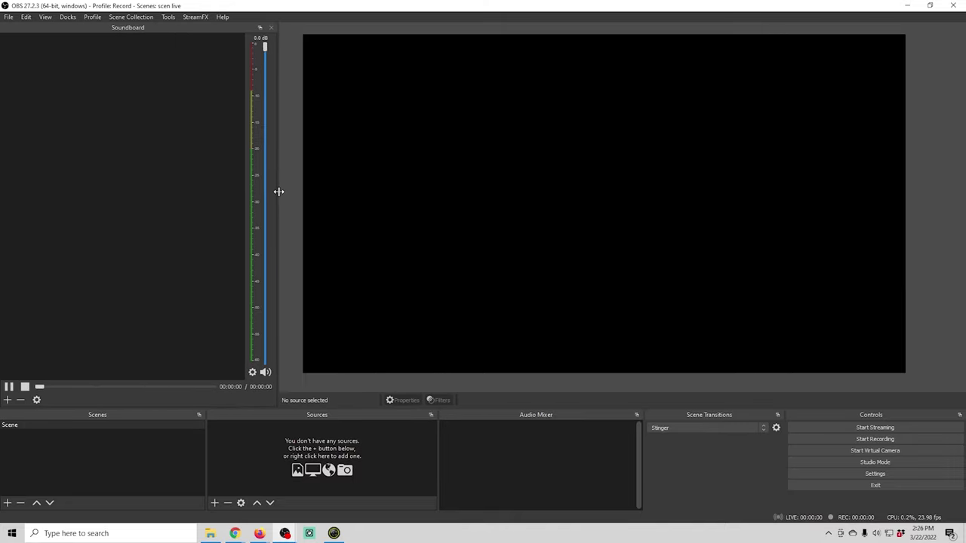
pyautogui.moveTo(279, 191); pyautogui.dragTo(280, 192)
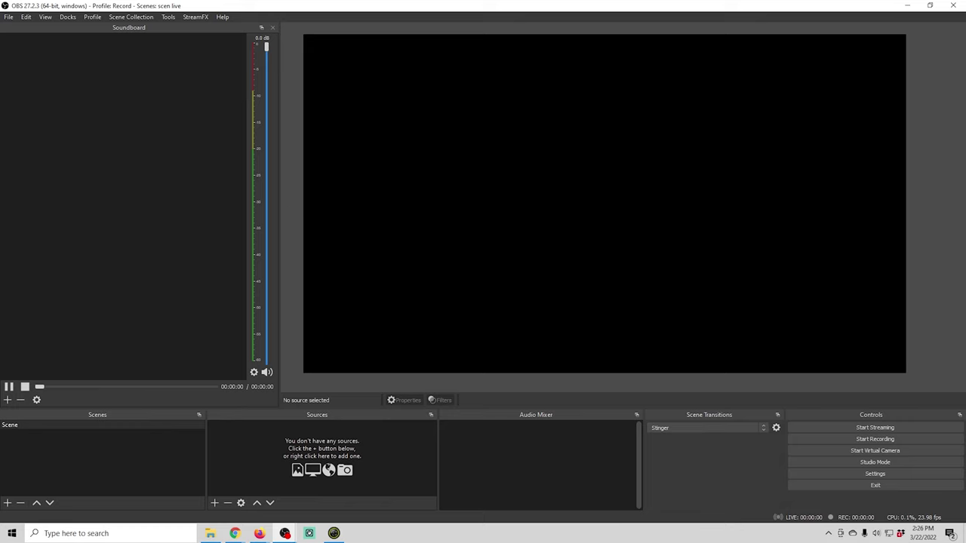
# - Add a 'SoundI'm Ready' button using Live Soundboard\Im ready.mp3 from drive E:, and play it
pyautogui.click(8, 400)
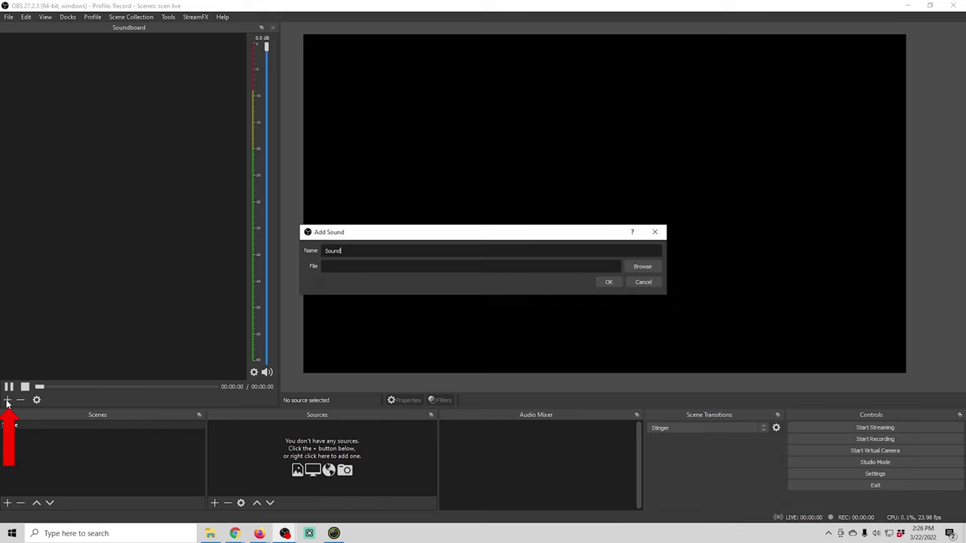
pyautogui.write("I'm Rea")
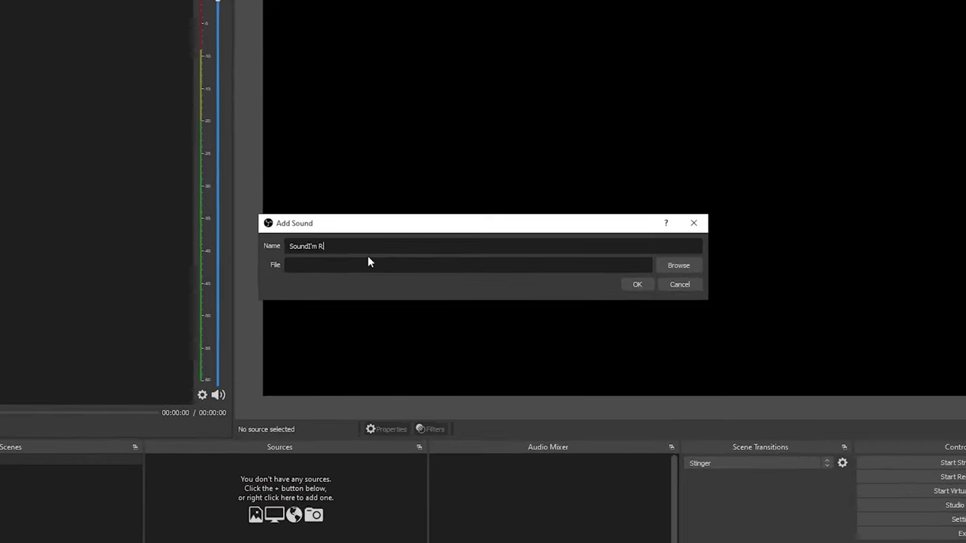
pyautogui.write('dy')
pyautogui.click(698, 265)
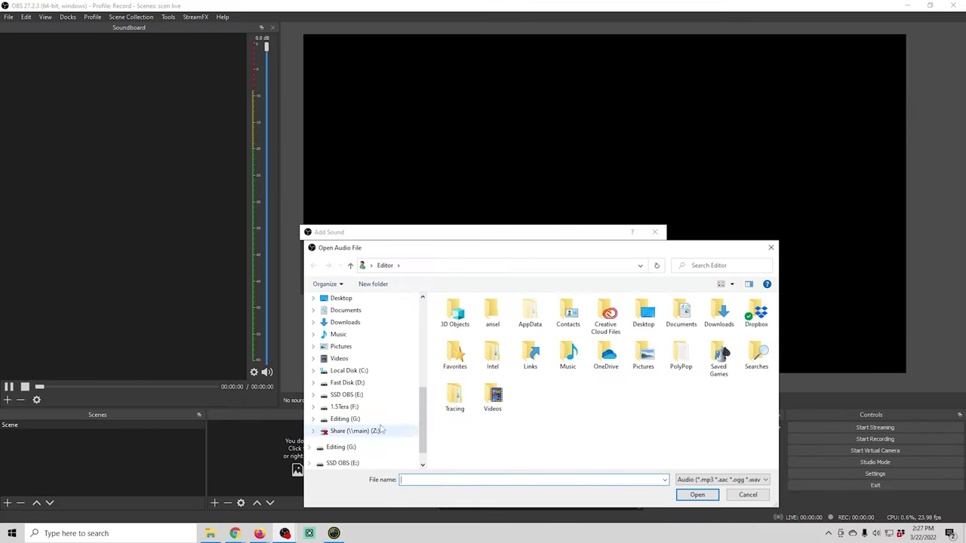
pyautogui.click(347, 395)
pyautogui.doubleClick(505, 358)
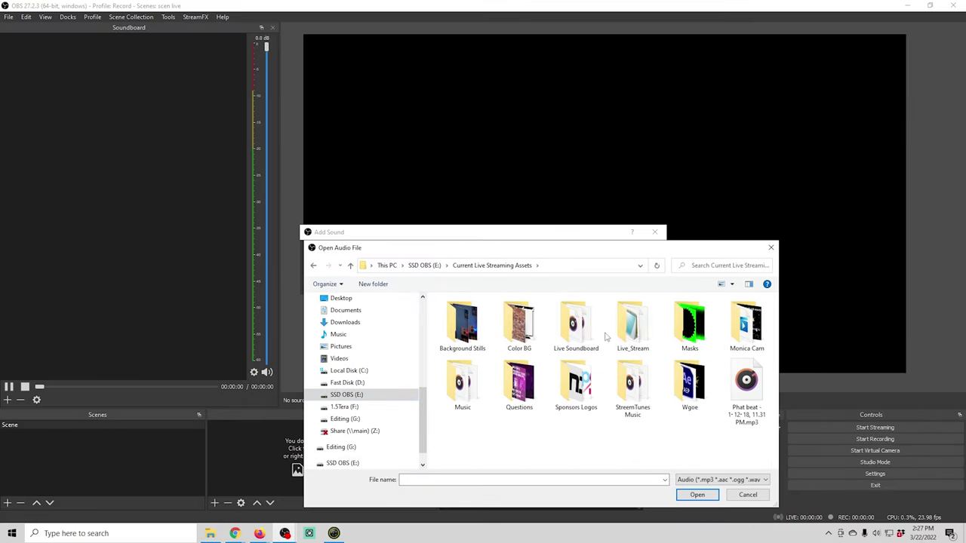
pyautogui.doubleClick(583, 337)
pyautogui.click(462, 334)
pyautogui.press('Return')
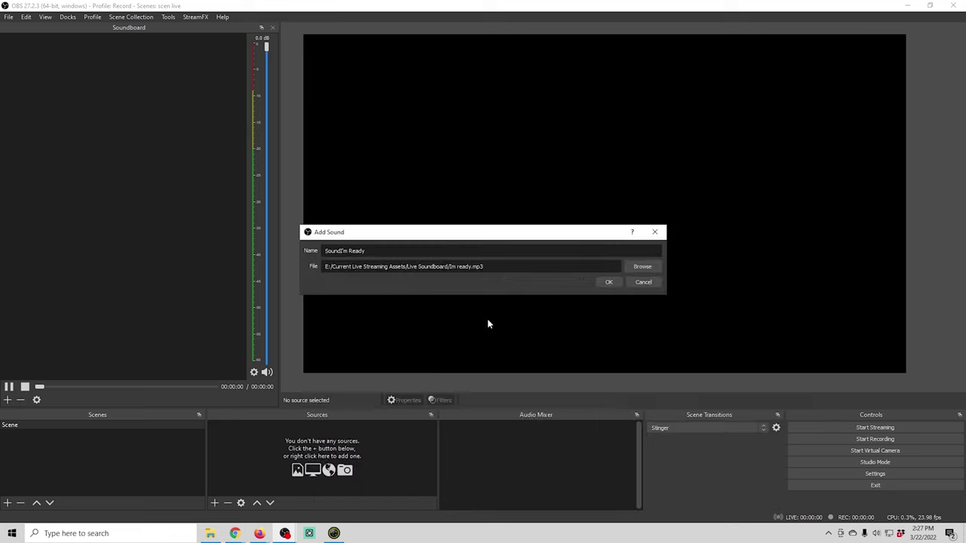
pyautogui.click(608, 282)
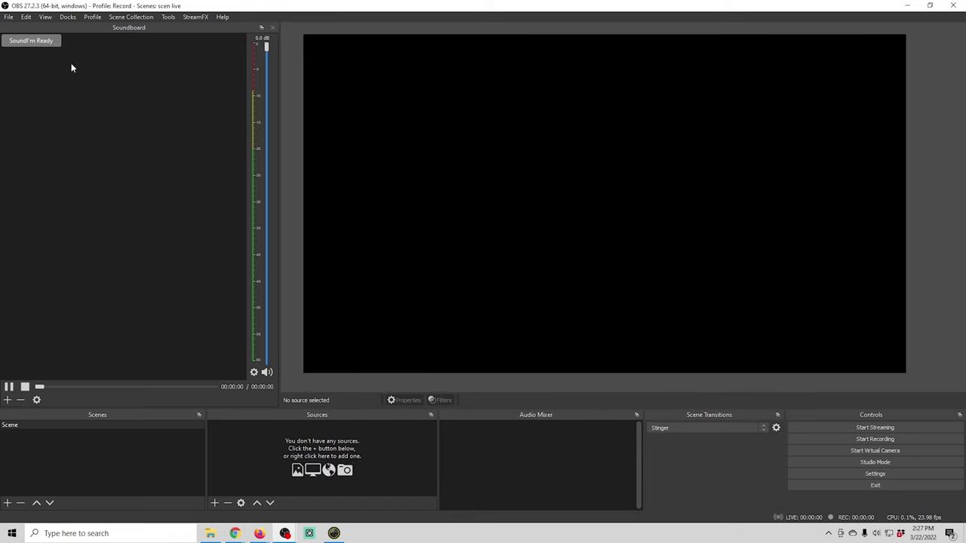
pyautogui.click(32, 41)
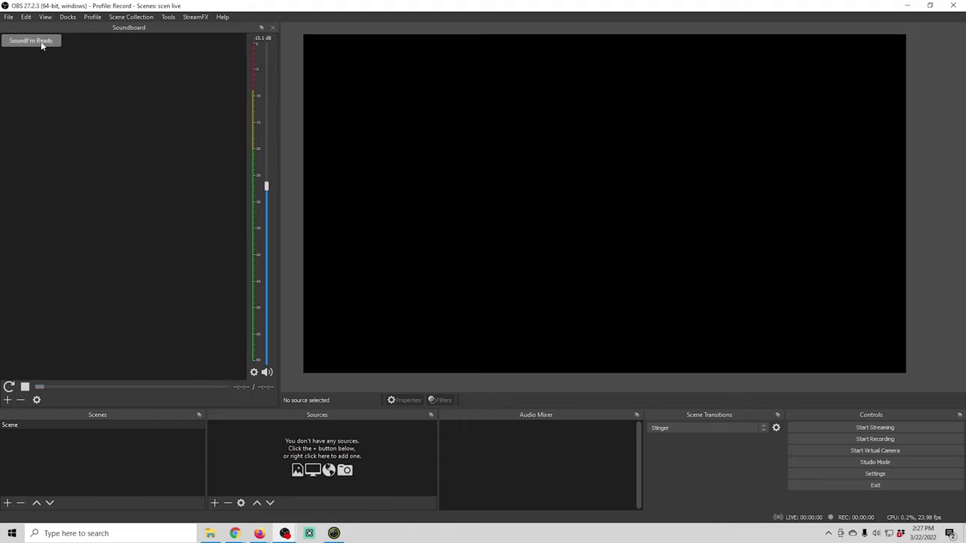
pyautogui.rightClick(41, 46)
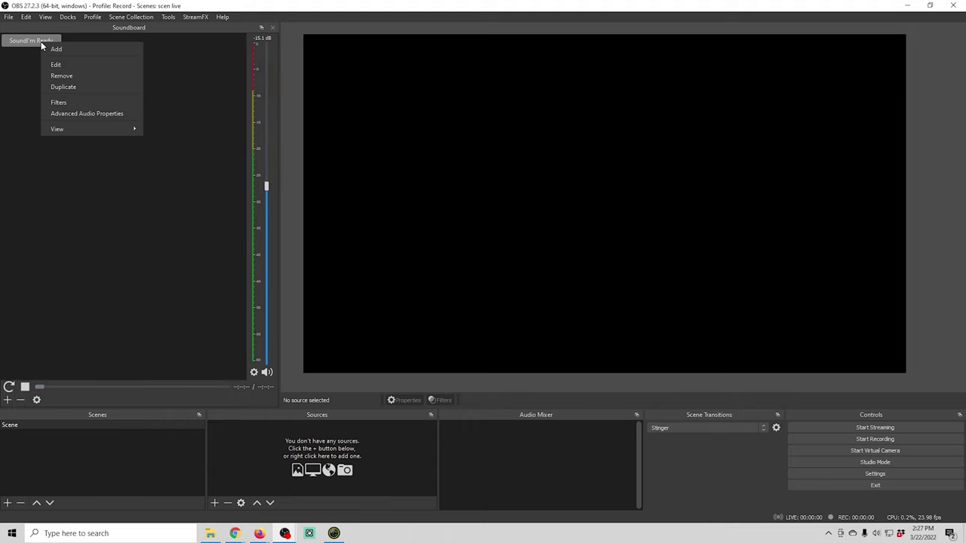
# - Review the Soundboard's advanced audio properties (-15.1 dB, Monitor Off), then begin adding another sound
pyautogui.click(88, 112)
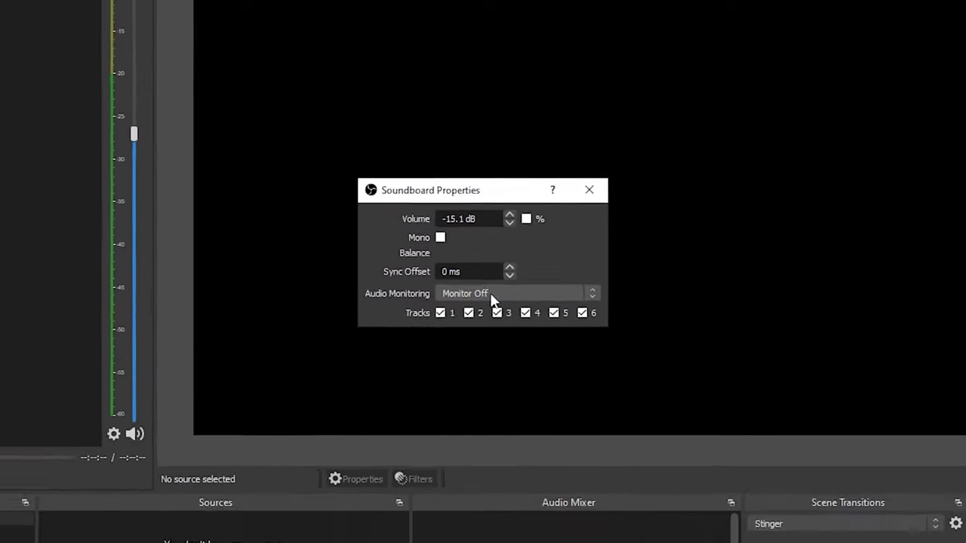
pyautogui.click(483, 300)
pyautogui.click(492, 300)
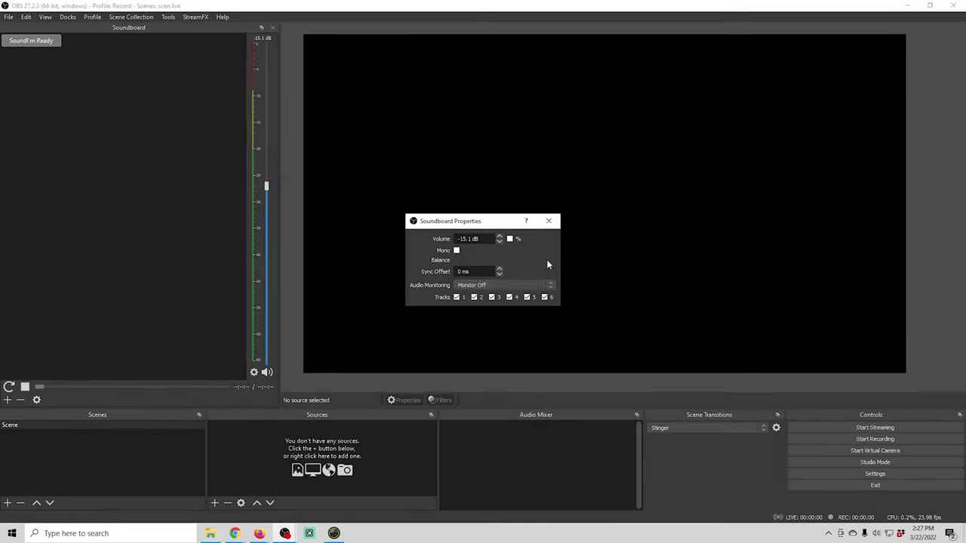
pyautogui.click(550, 221)
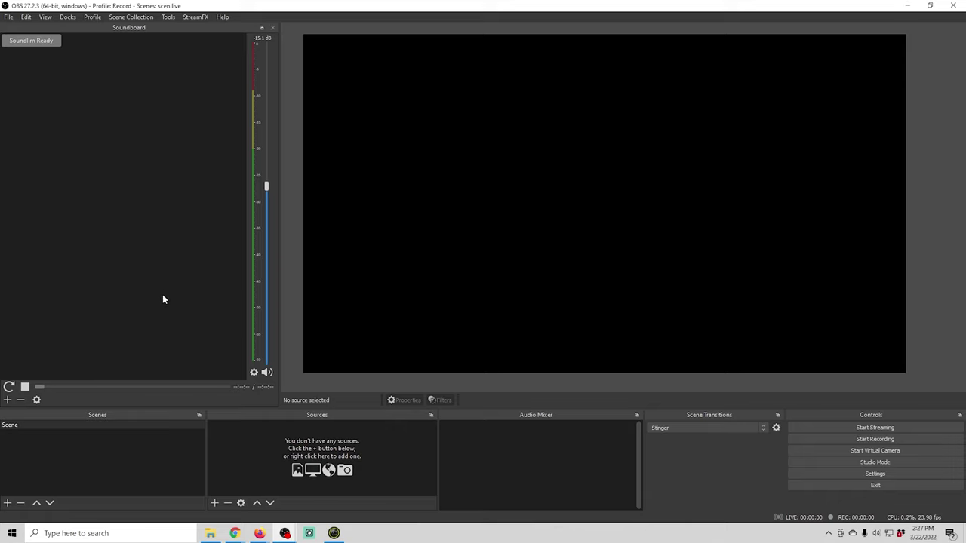
pyautogui.click(7, 400)
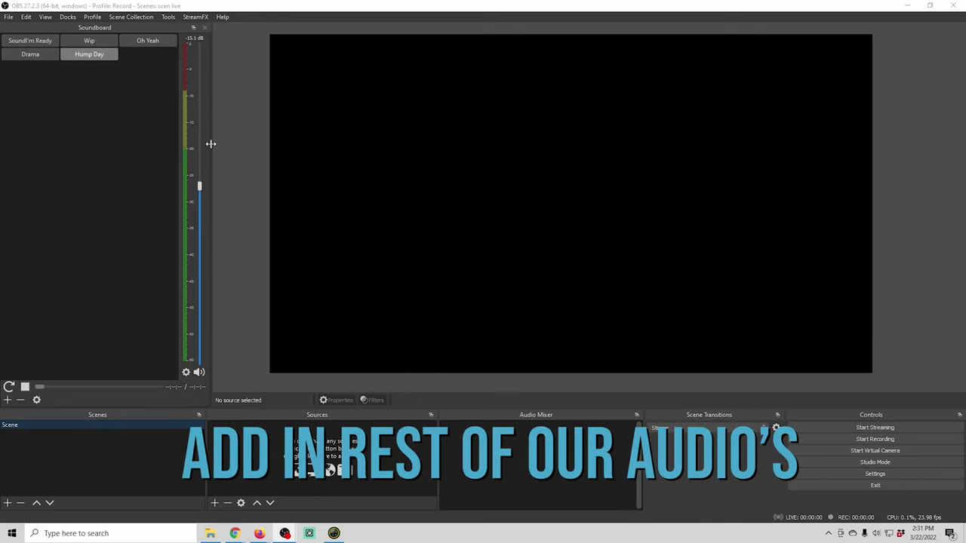
pyautogui.click(187, 373)
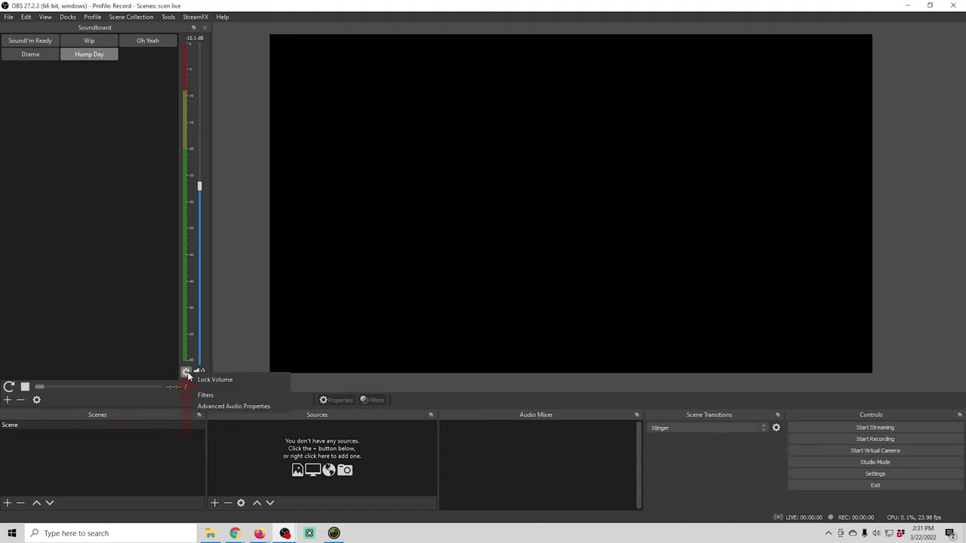
pyautogui.click(240, 407)
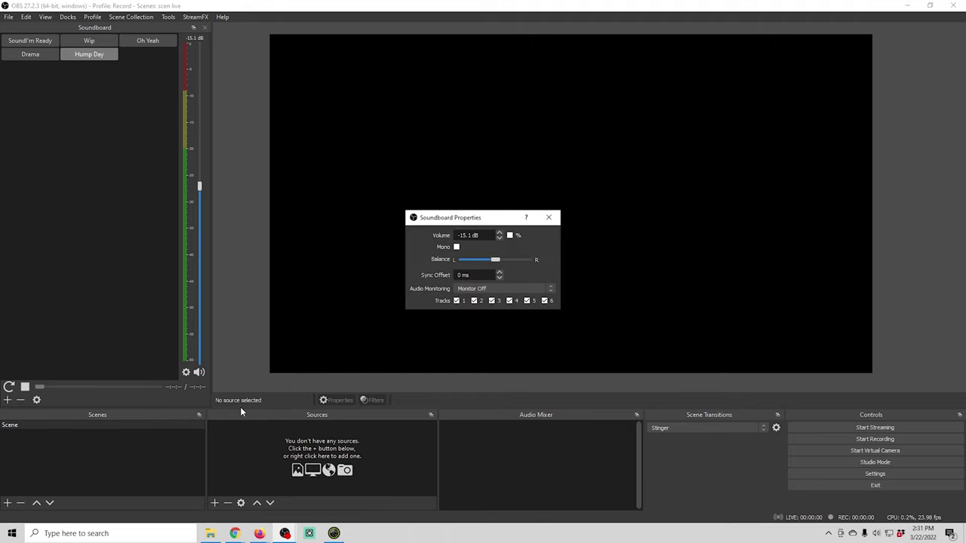
pyautogui.click(555, 217)
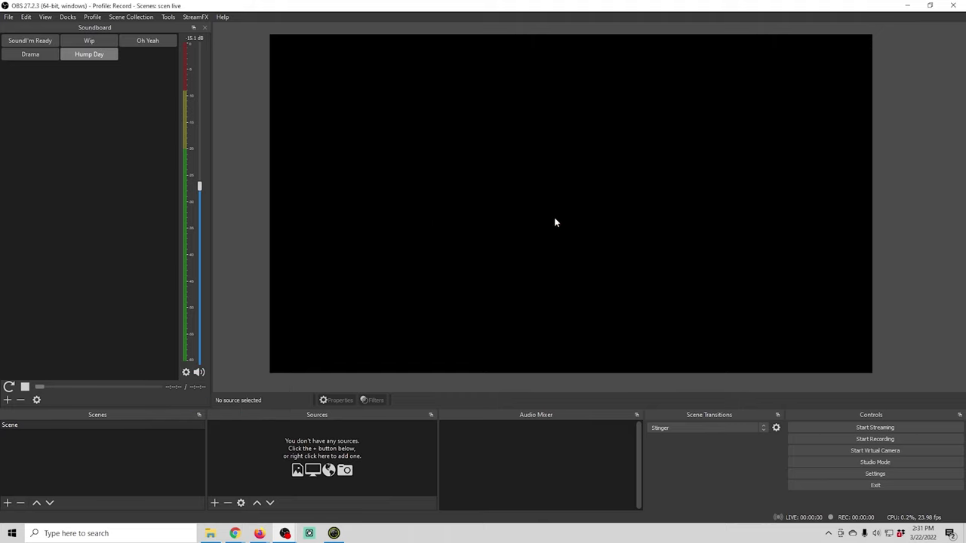
pyautogui.click(186, 373)
pyautogui.click(196, 398)
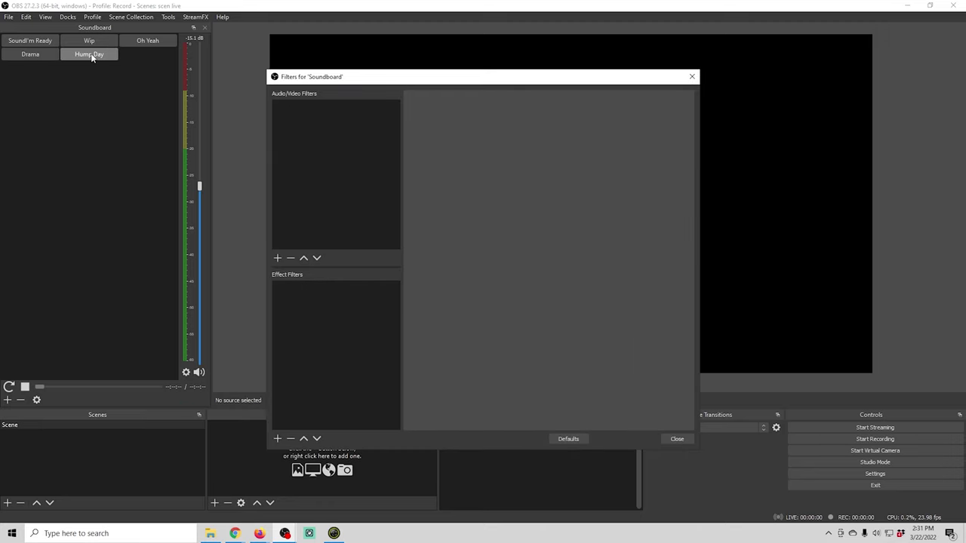
pyautogui.click(676, 439)
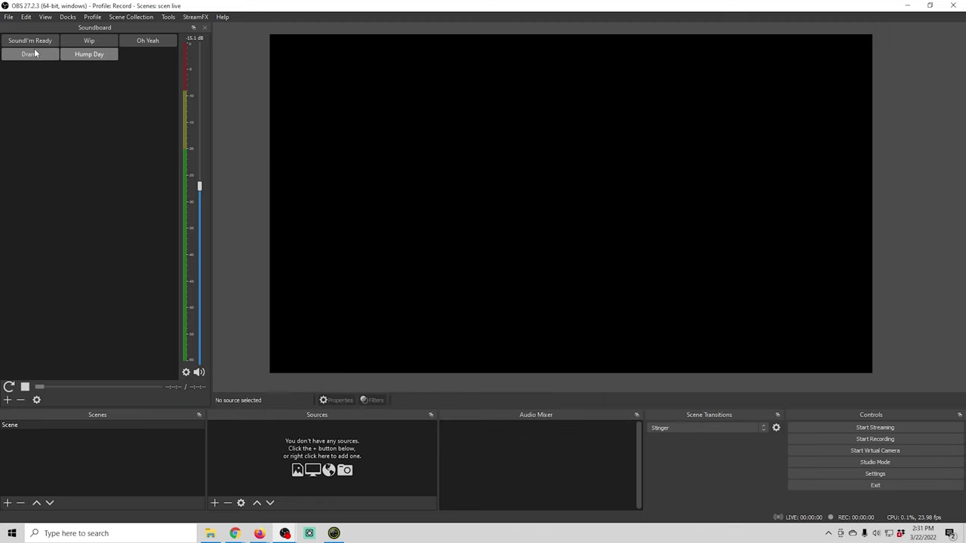
pyautogui.click(32, 55)
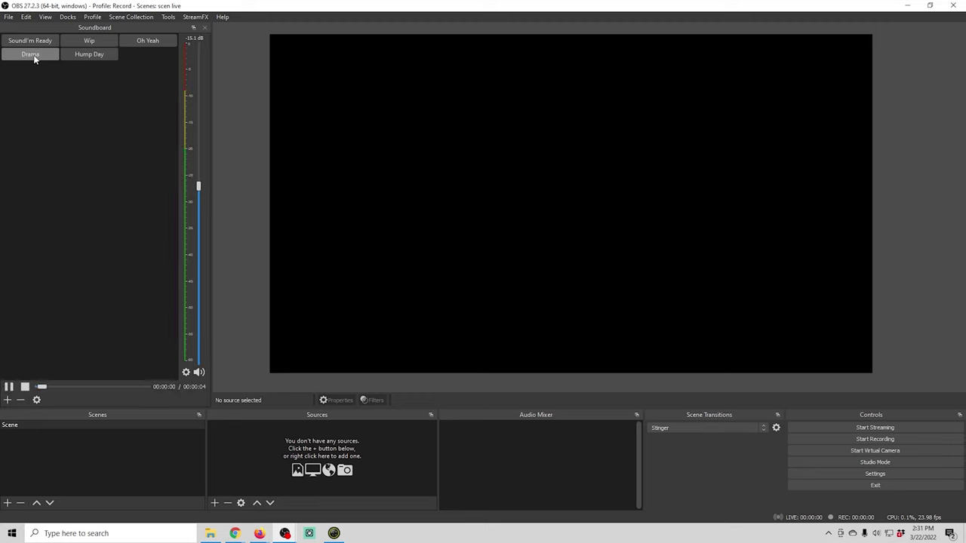
pyautogui.click(185, 372)
pyautogui.click(197, 390)
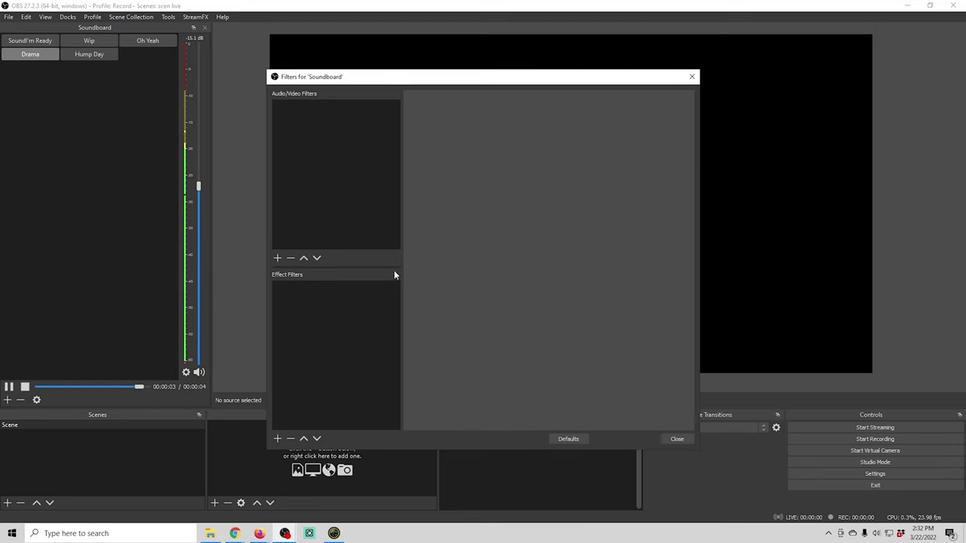
pyautogui.click(277, 439)
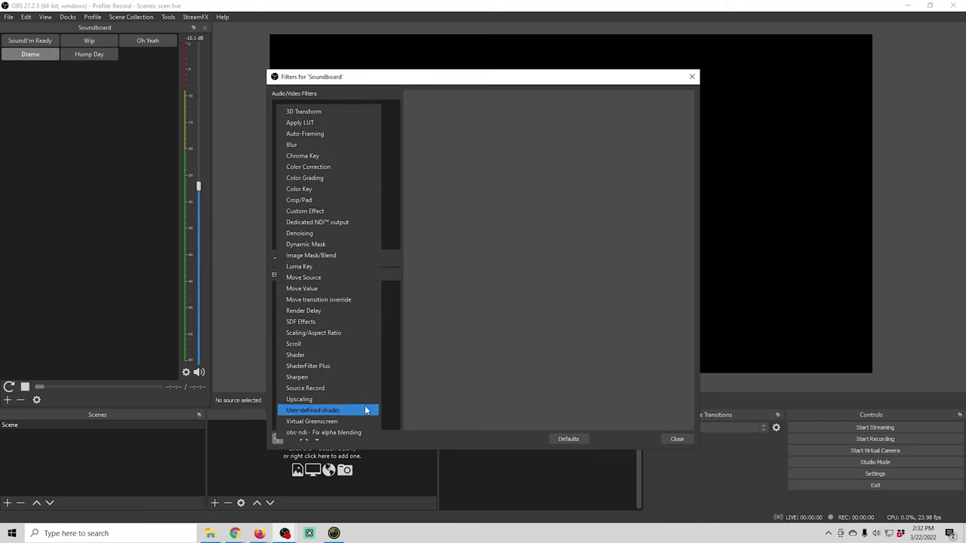
pyautogui.click(458, 363)
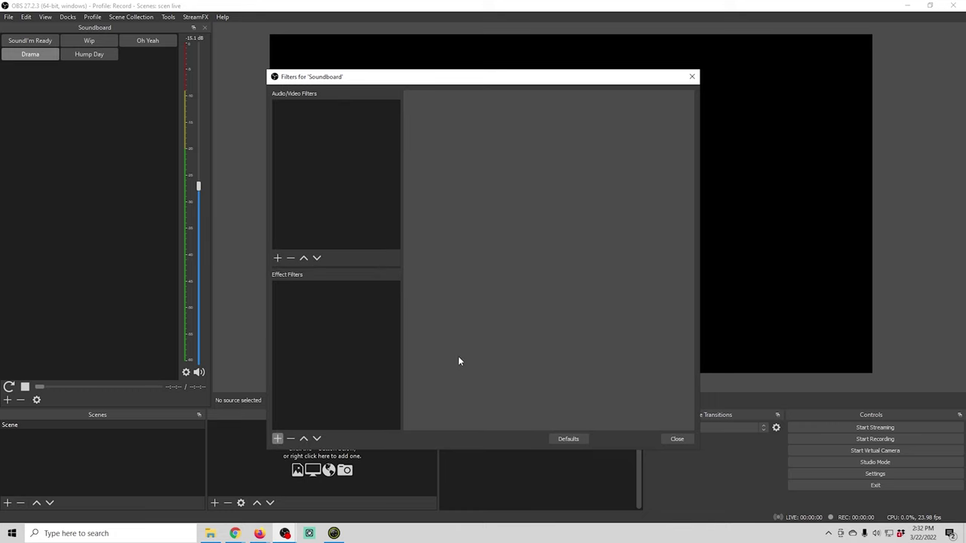
pyautogui.click(276, 258)
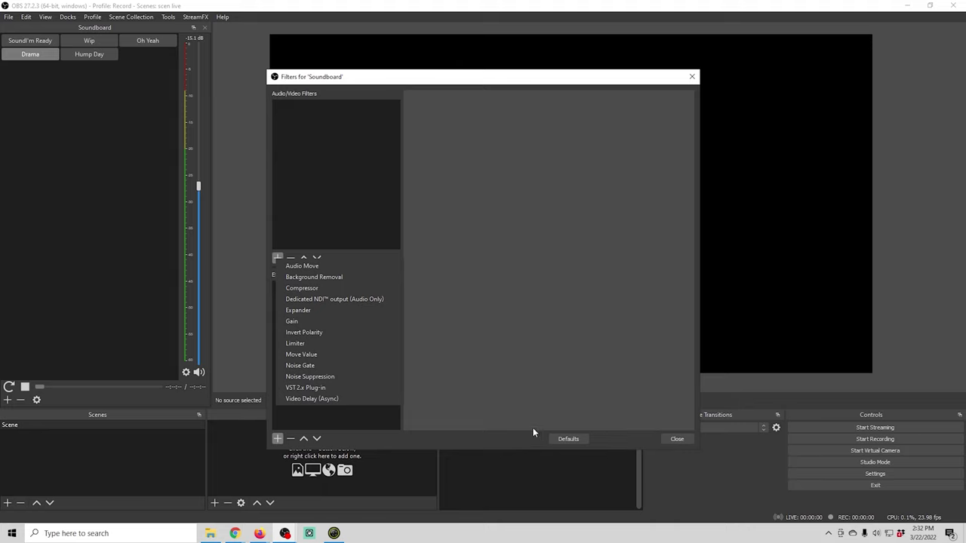
pyautogui.click(512, 407)
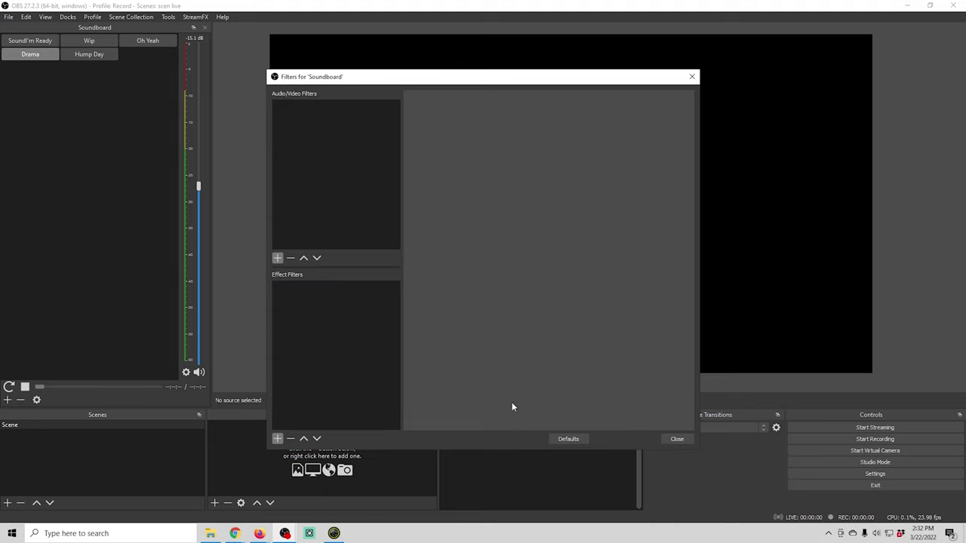
pyautogui.click(676, 439)
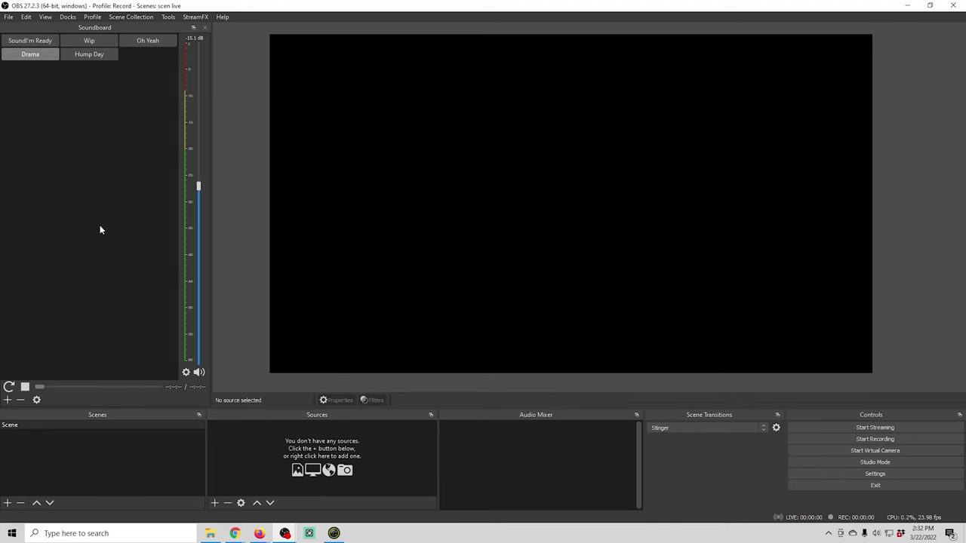
# - Turn the Soundboard's Lock Volume on and then off again
pyautogui.click(186, 372)
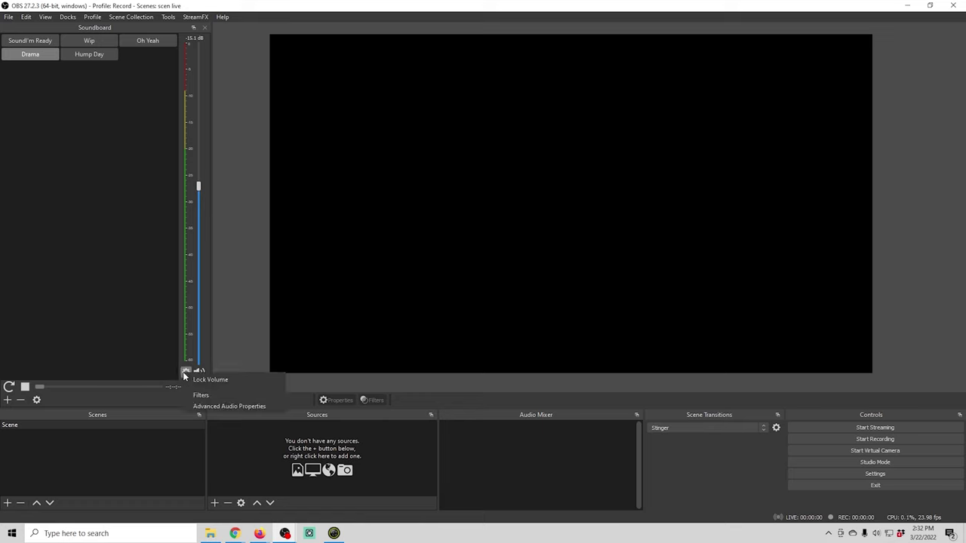
pyautogui.click(195, 379)
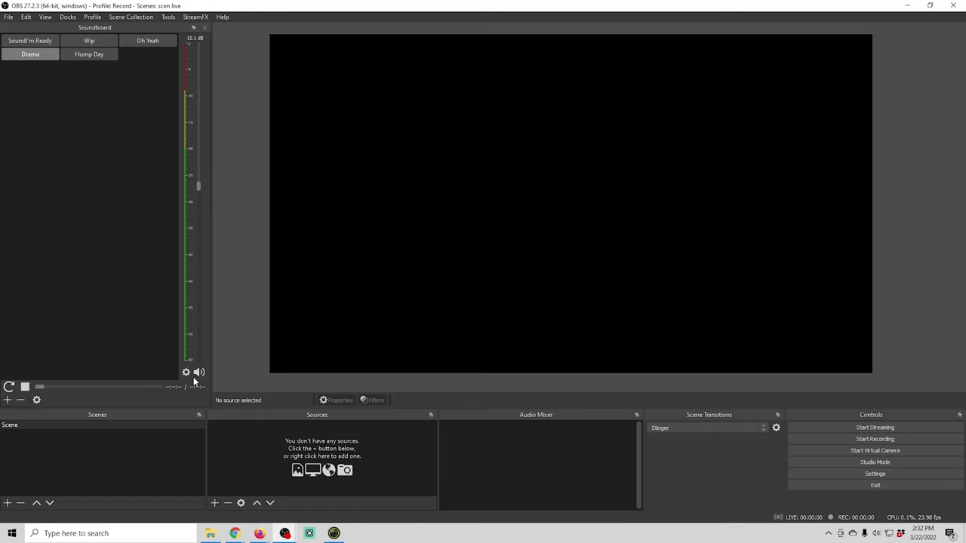
pyautogui.click(185, 372)
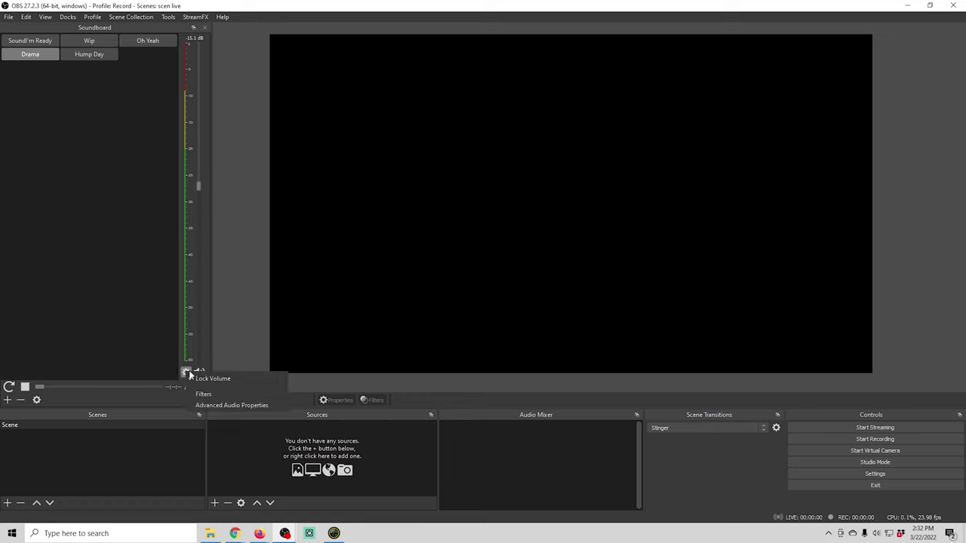
pyautogui.click(200, 377)
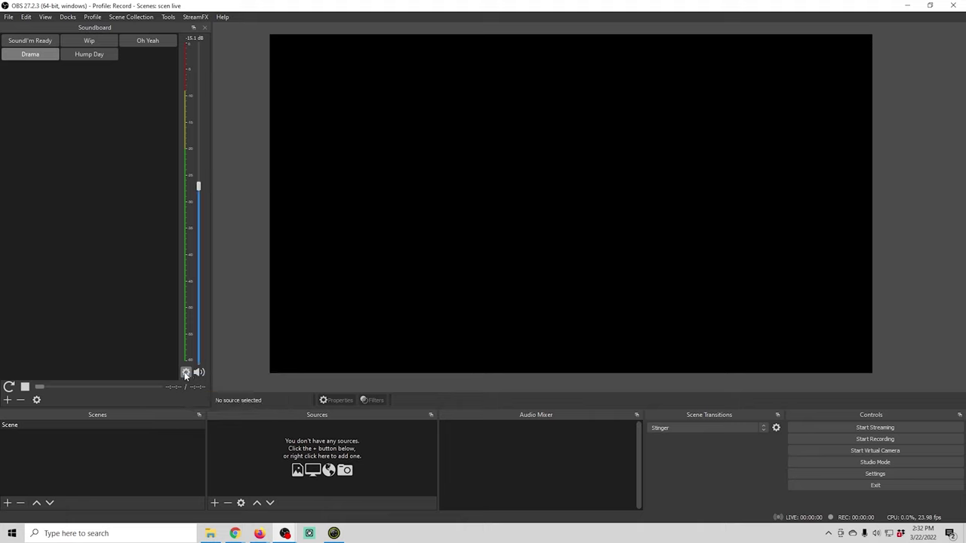
# - Open and cancel the Drama sound's editor, then play the Drama clip from the start
pyautogui.click(35, 401)
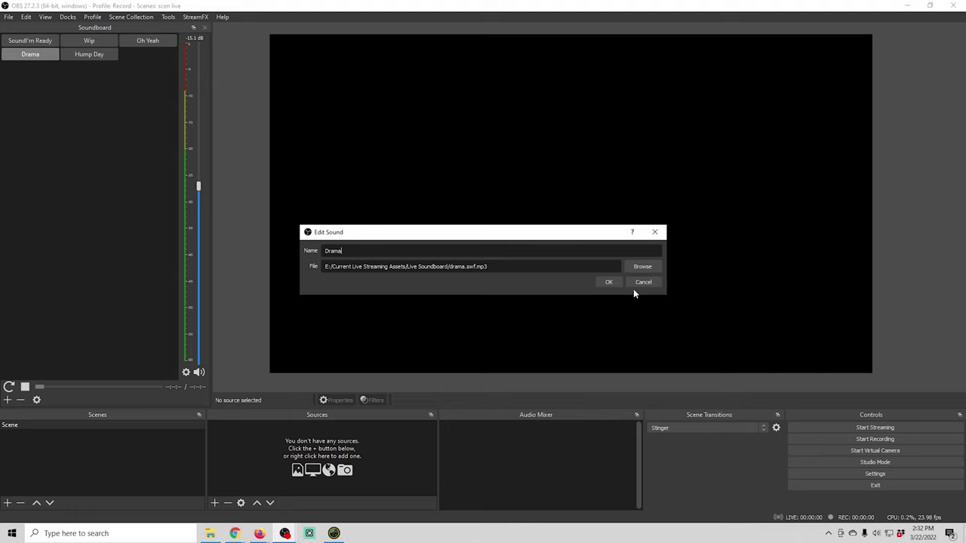
pyautogui.click(642, 282)
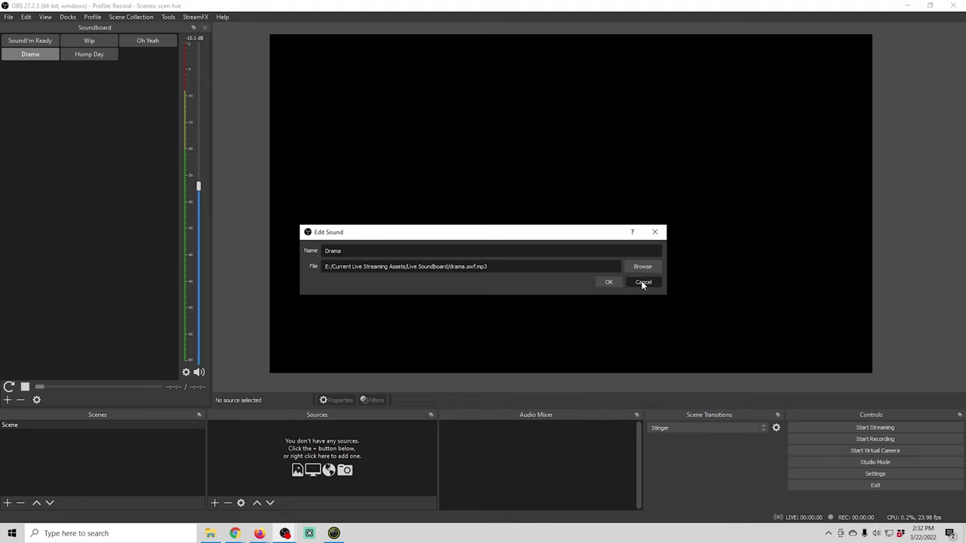
pyautogui.click(185, 372)
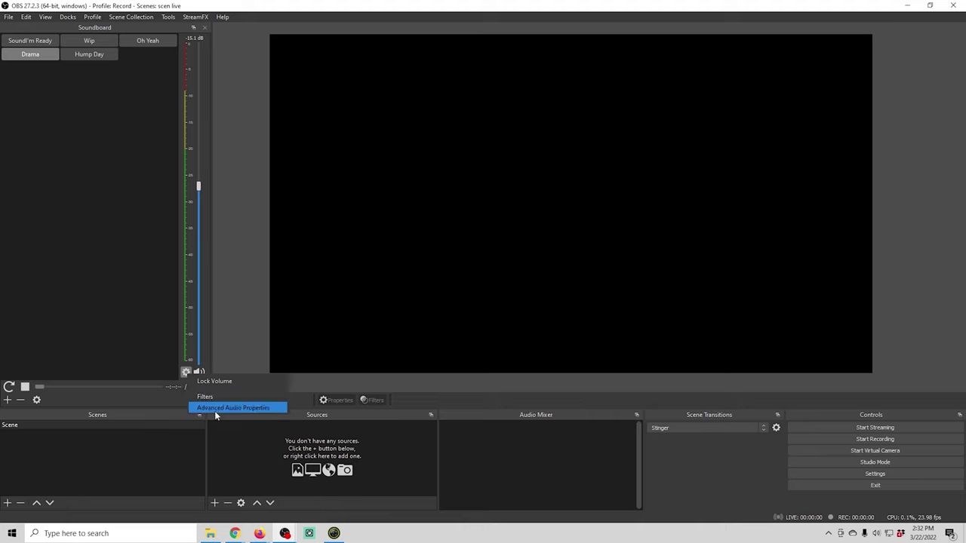
pyautogui.click(85, 262)
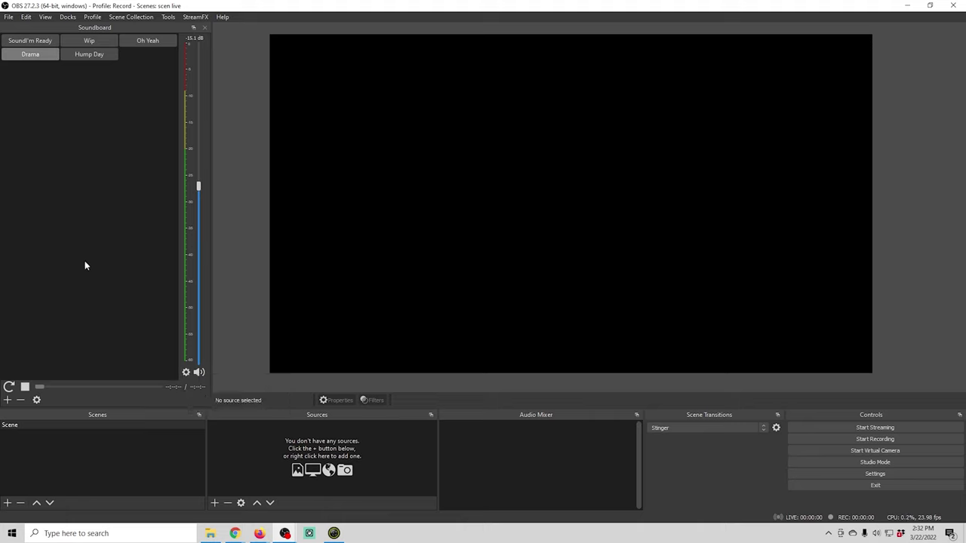
pyautogui.click(22, 55)
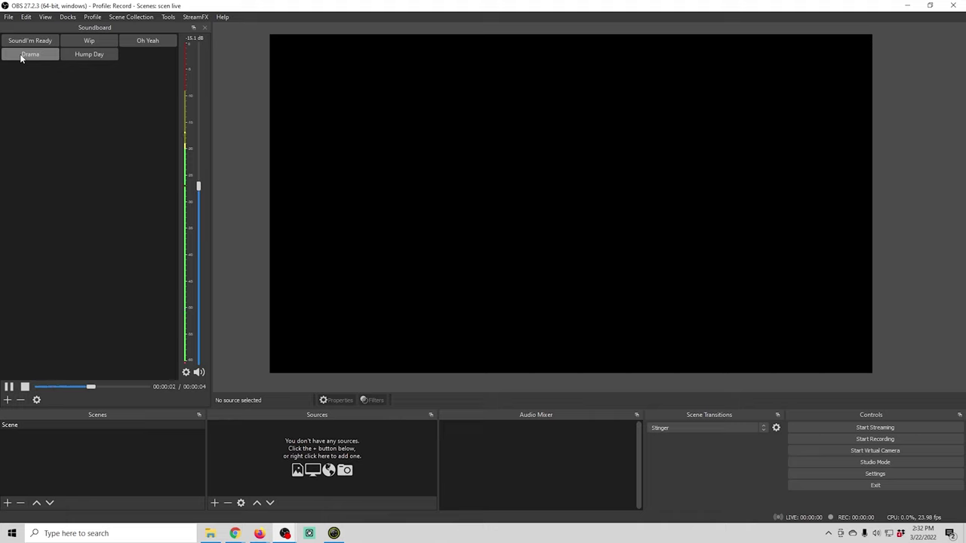
pyautogui.click(21, 56)
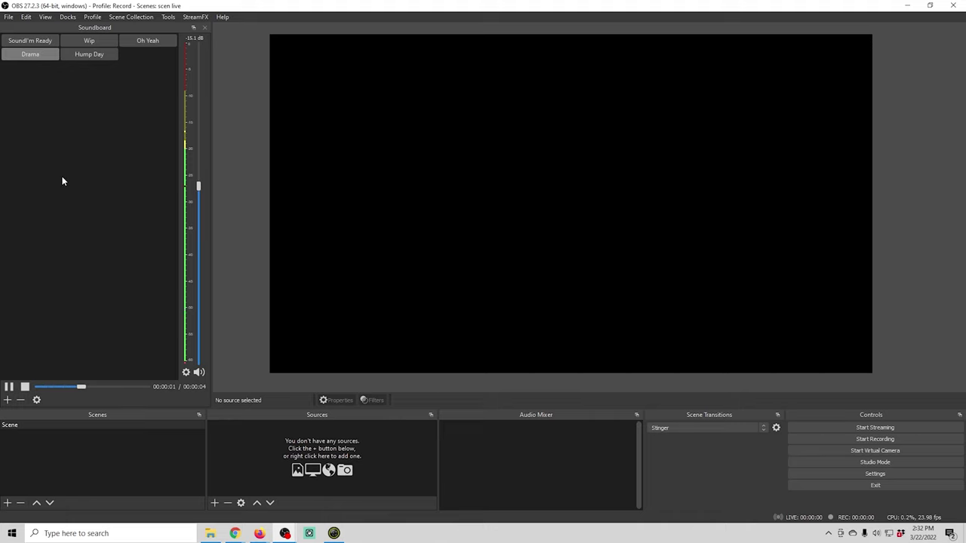